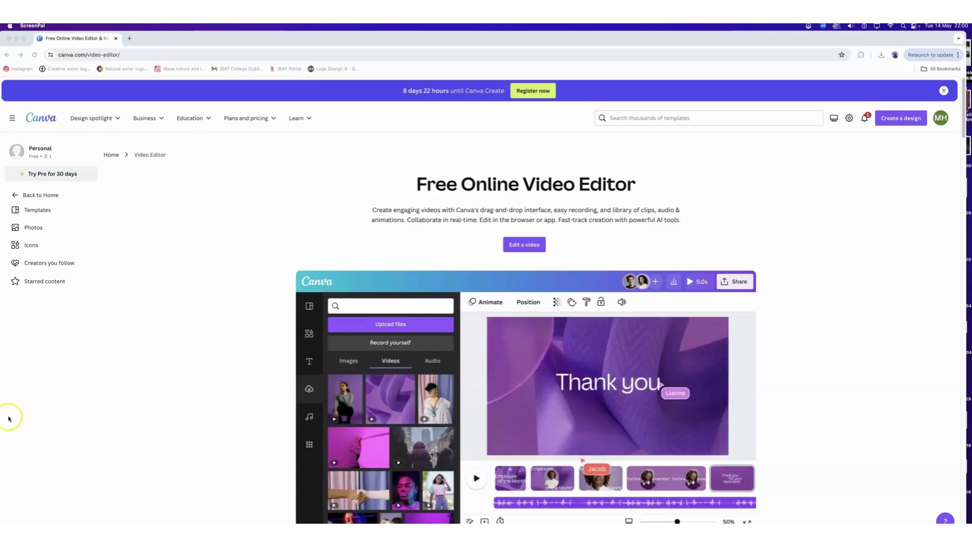
Go to the Canva home page and create a blank Instagram Reel design.
{"action": "left_click", "coordinate": [49, 115]}
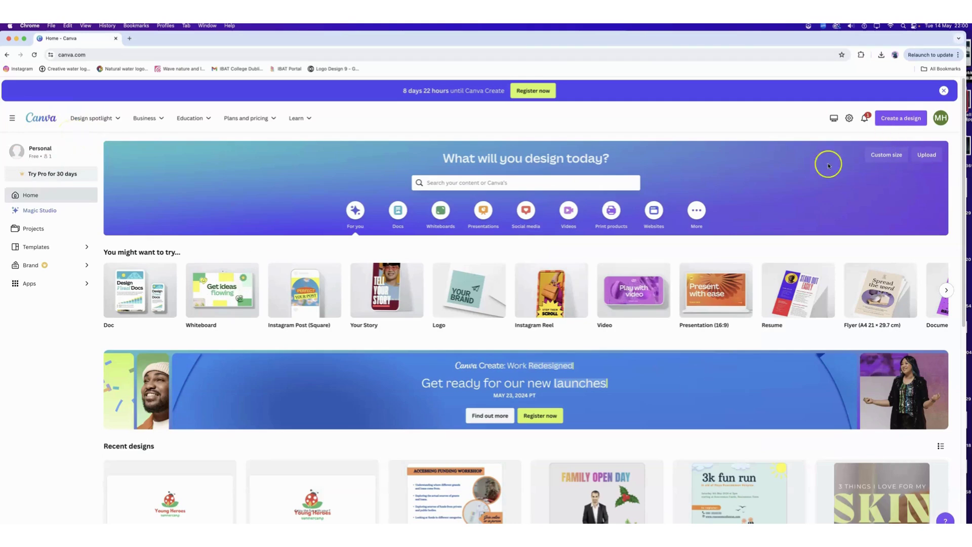
{"action": "left_click", "coordinate": [901, 120]}
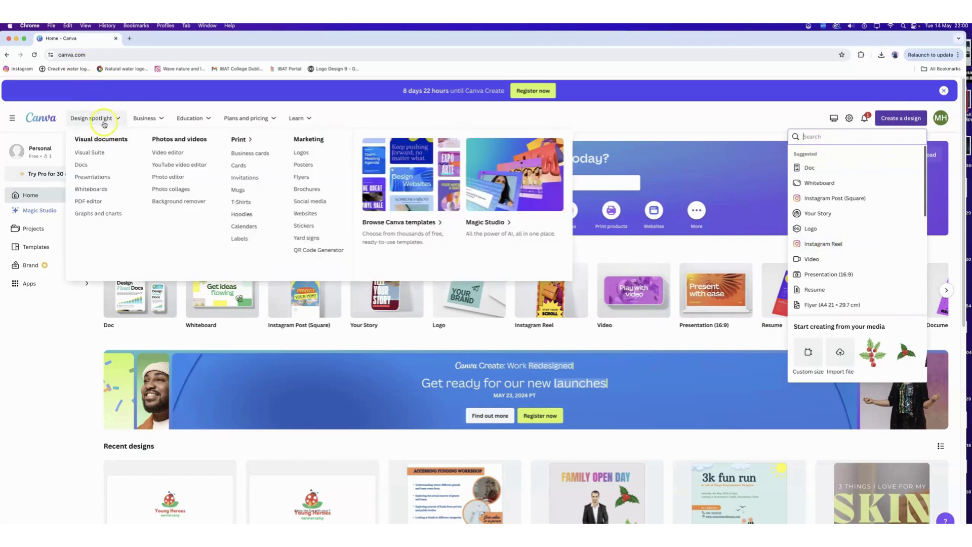
{"action": "mouse_move", "coordinate": [169, 129]}
{"action": "mouse_move", "coordinate": [96, 118]}
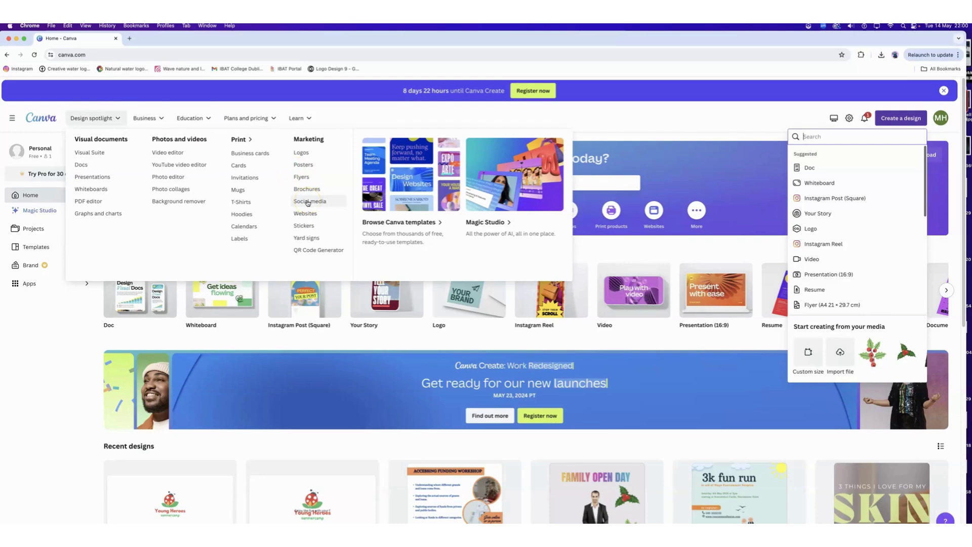
{"action": "mouse_move", "coordinate": [556, 303]}
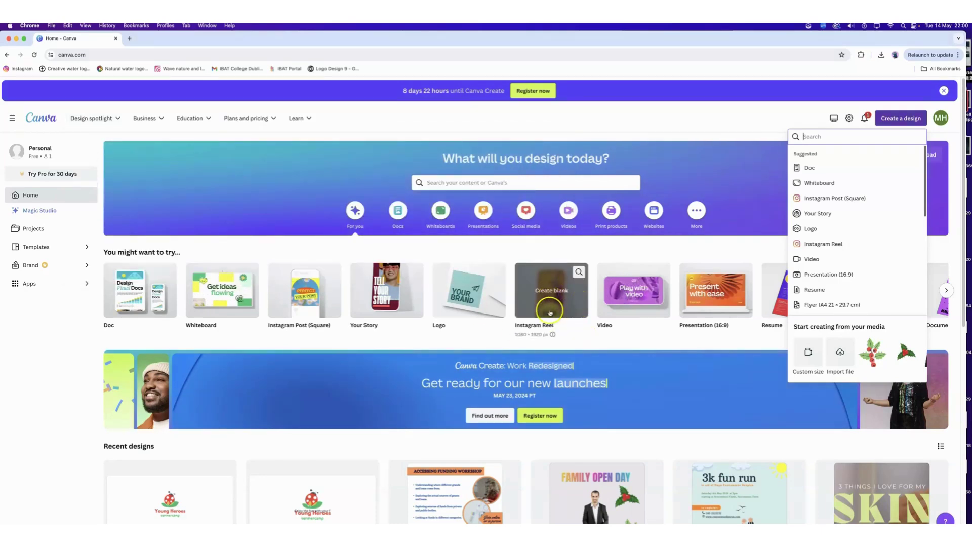
{"action": "left_click", "coordinate": [556, 303]}
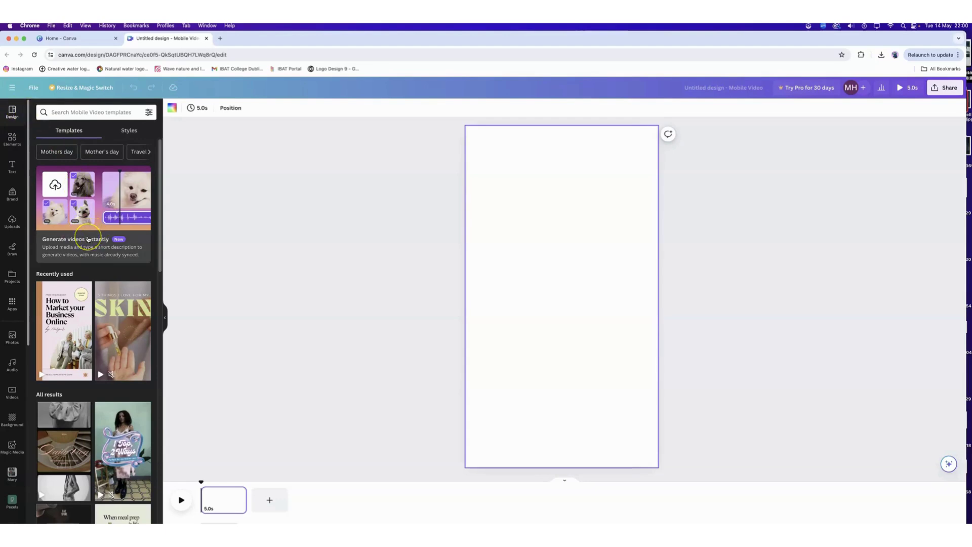
Start instant video generation and select five uploaded photos: the castle pond, dandelions, lake, woodland path and carved throne.
{"action": "left_click", "coordinate": [88, 239]}
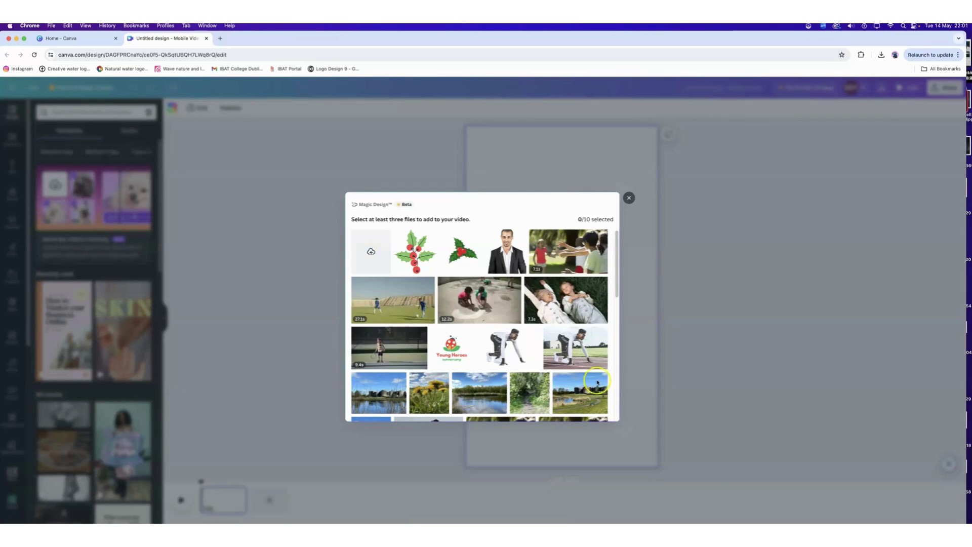
{"action": "scroll", "coordinate": [557, 363], "scroll_direction": "down", "scroll_amount": 1}
{"action": "scroll", "coordinate": [557, 363], "scroll_direction": "down", "scroll_amount": 3}
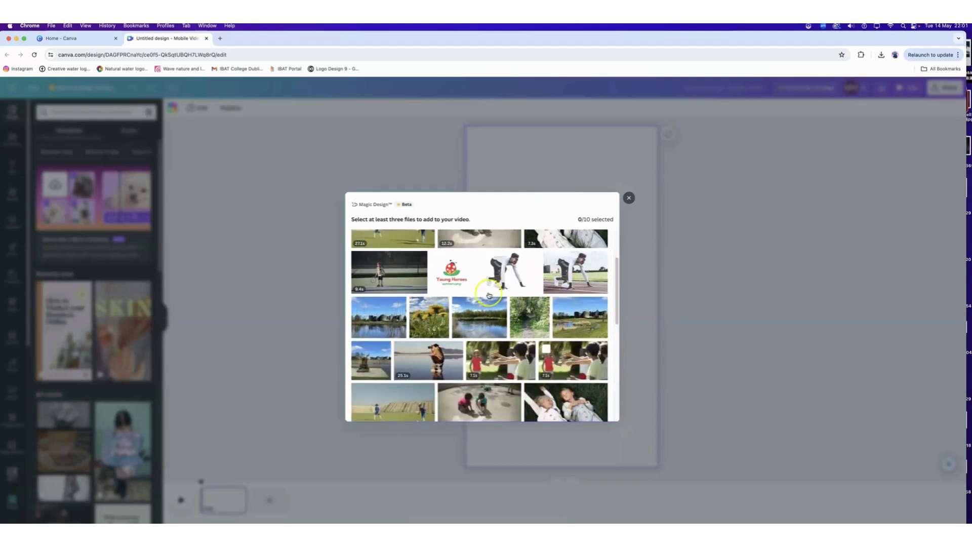
{"action": "left_click", "coordinate": [577, 321]}
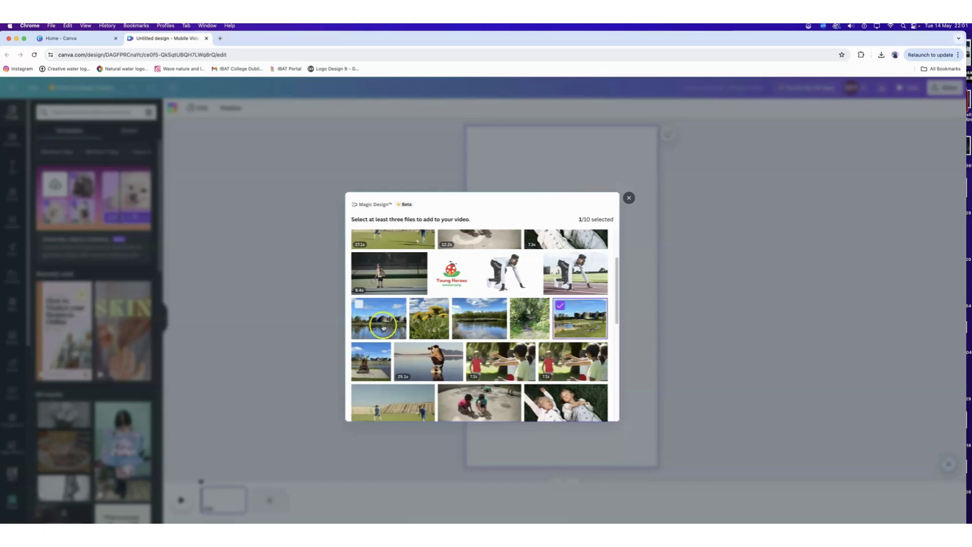
{"action": "left_click", "coordinate": [428, 318]}
{"action": "left_click", "coordinate": [502, 324]}
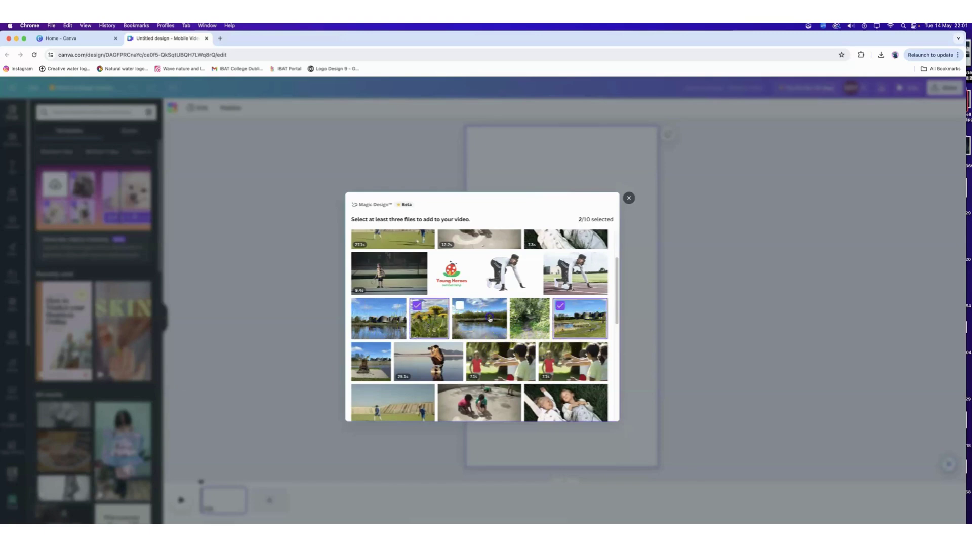
{"action": "left_click", "coordinate": [529, 318]}
{"action": "scroll", "coordinate": [536, 318], "scroll_direction": "down", "scroll_amount": 5}
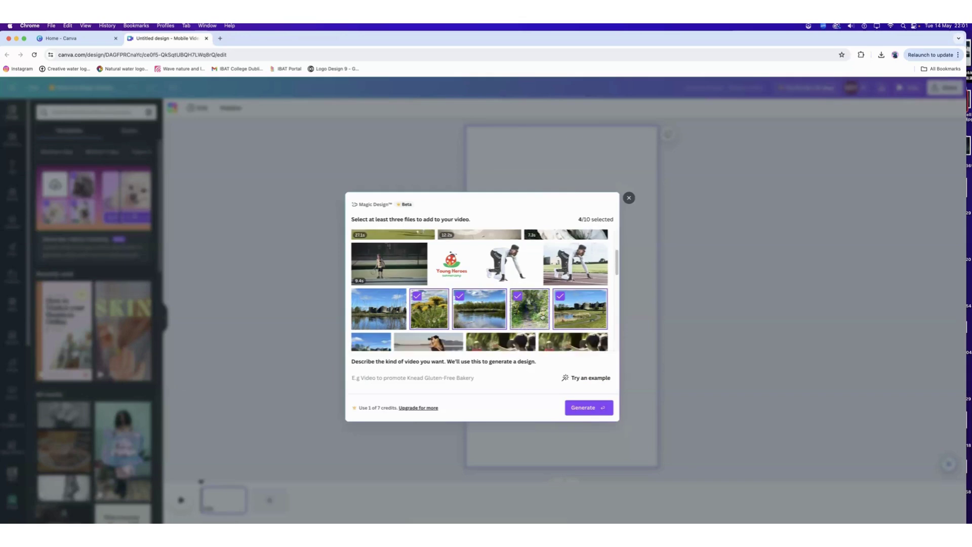
{"action": "scroll", "coordinate": [542, 317], "scroll_direction": "up", "scroll_amount": 3}
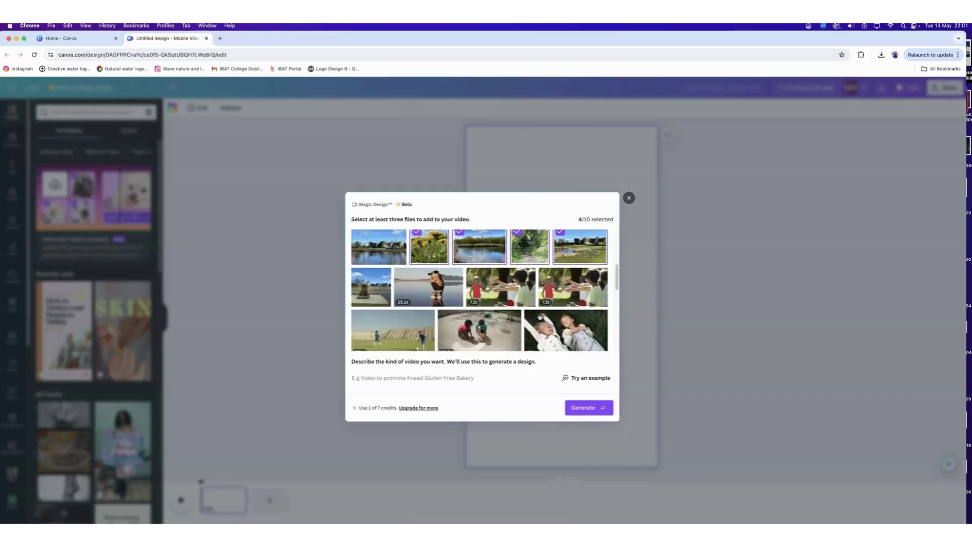
{"action": "left_click", "coordinate": [370, 290]}
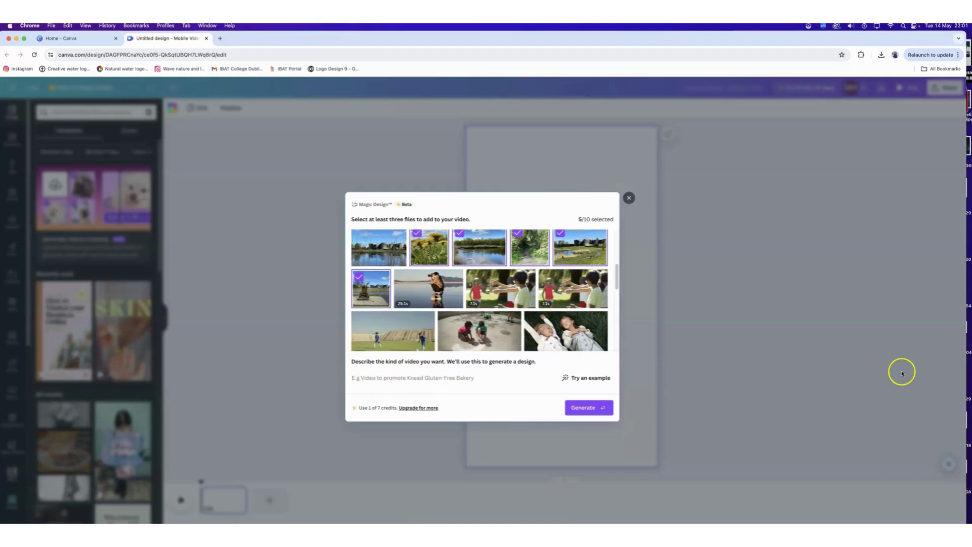
Describe the video as "Calm scenic meditative tourist" and generate it from the selected photos.
{"action": "type", "text": "Calm scenic meditative tourist"}
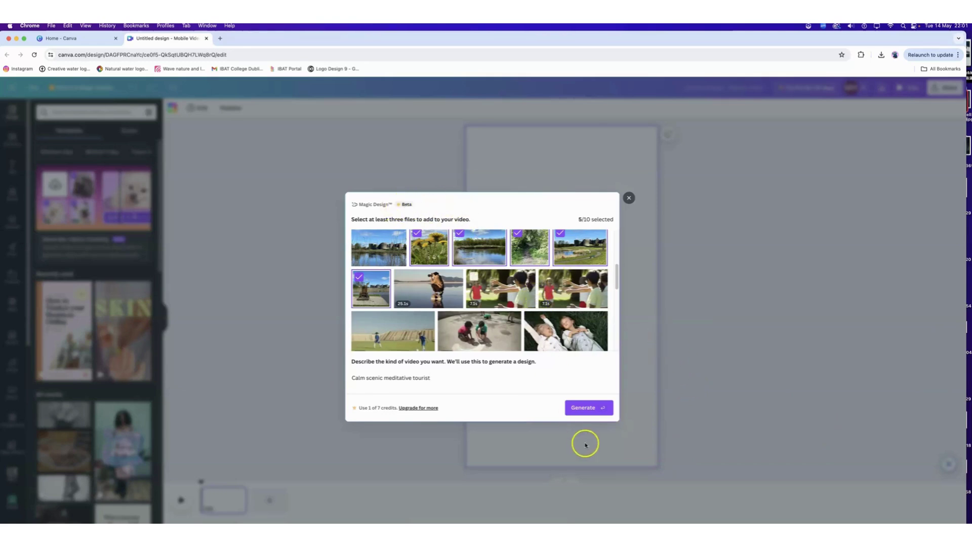
{"action": "left_click", "coordinate": [587, 410]}
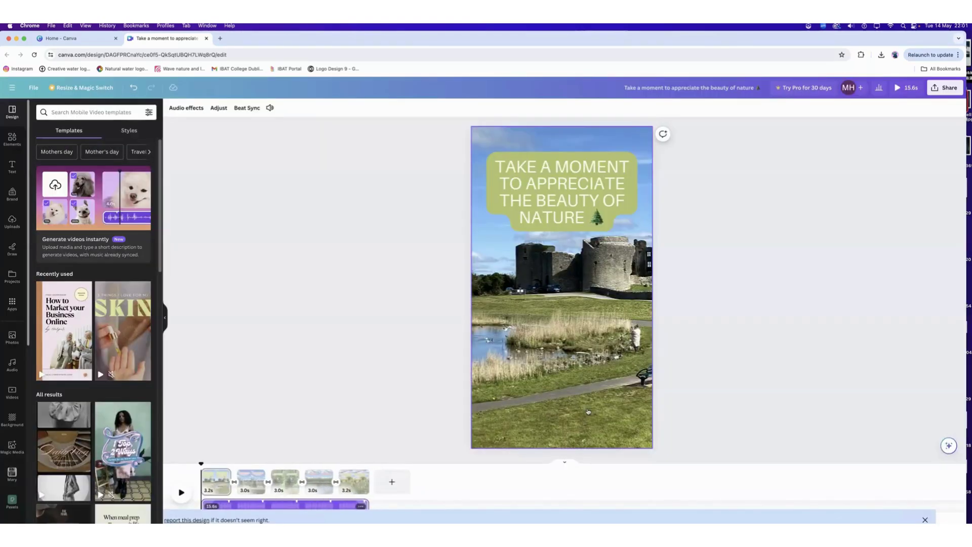
{"action": "left_click", "coordinate": [419, 348]}
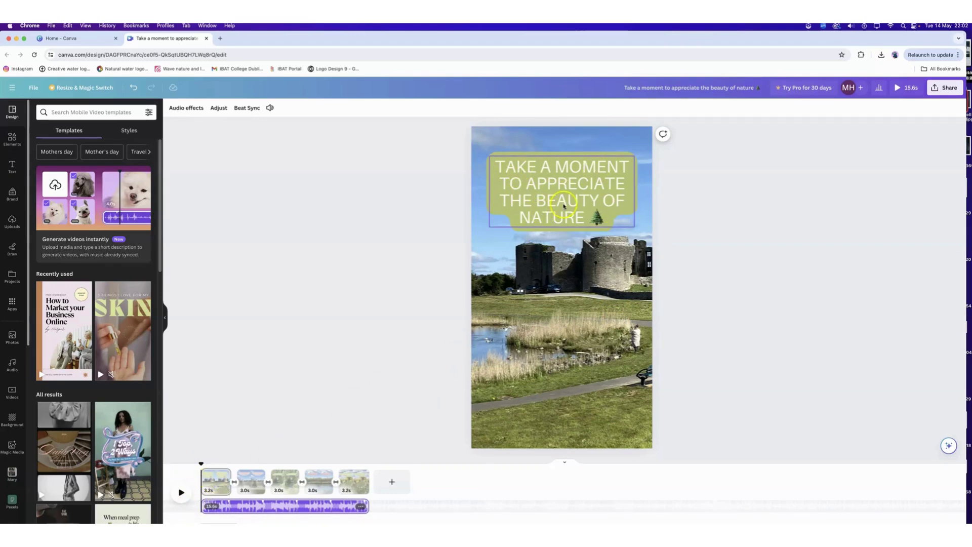
Delete the emojis at the end of the captions on the first page and the second page.
{"action": "left_click", "coordinate": [592, 219]}
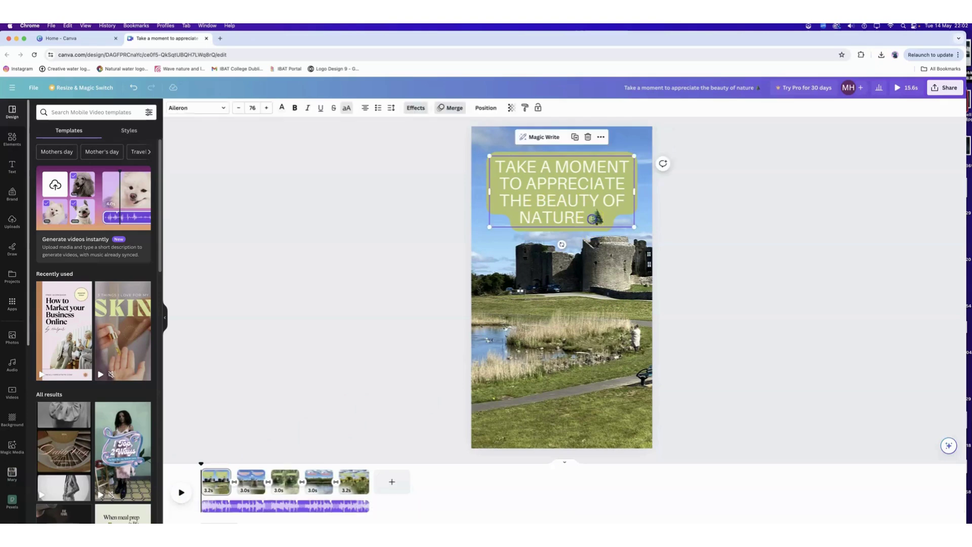
{"action": "left_click", "coordinate": [629, 221]}
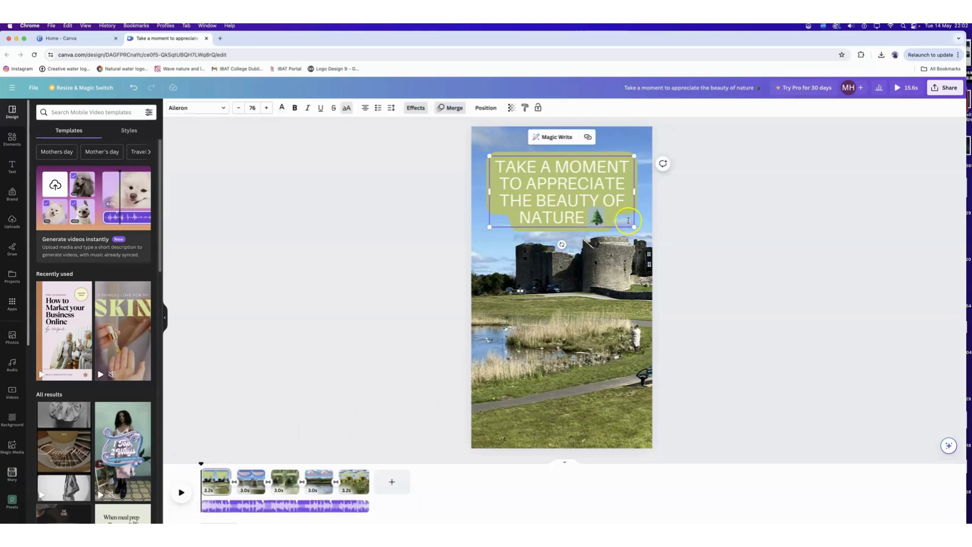
{"action": "key", "text": "BackSpace"}
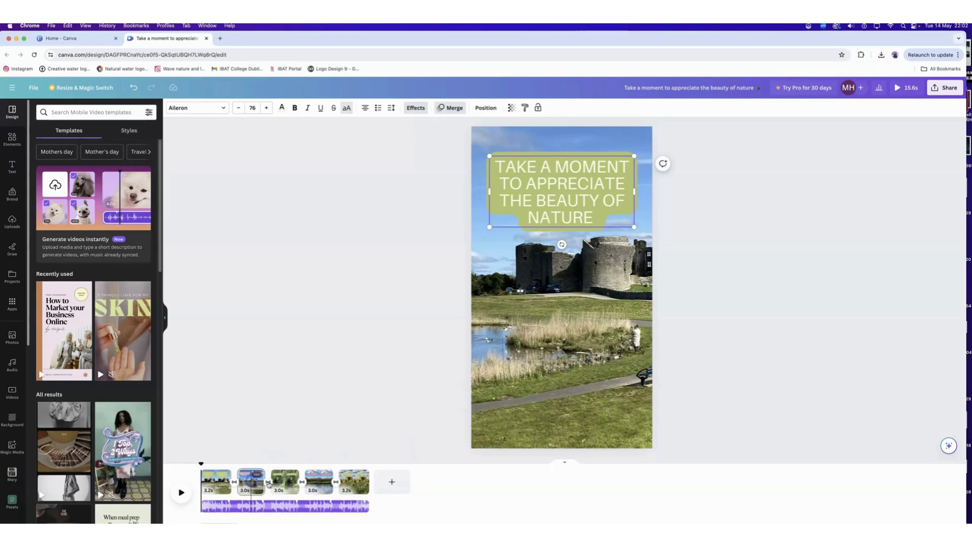
{"action": "left_click", "coordinate": [251, 479]}
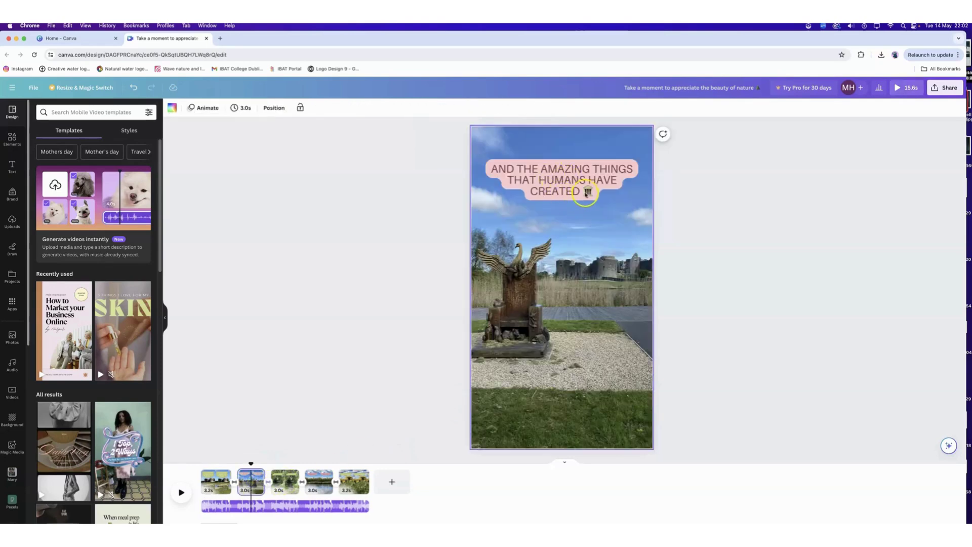
{"action": "left_click", "coordinate": [586, 192]}
{"action": "key", "text": "BackSpace"}
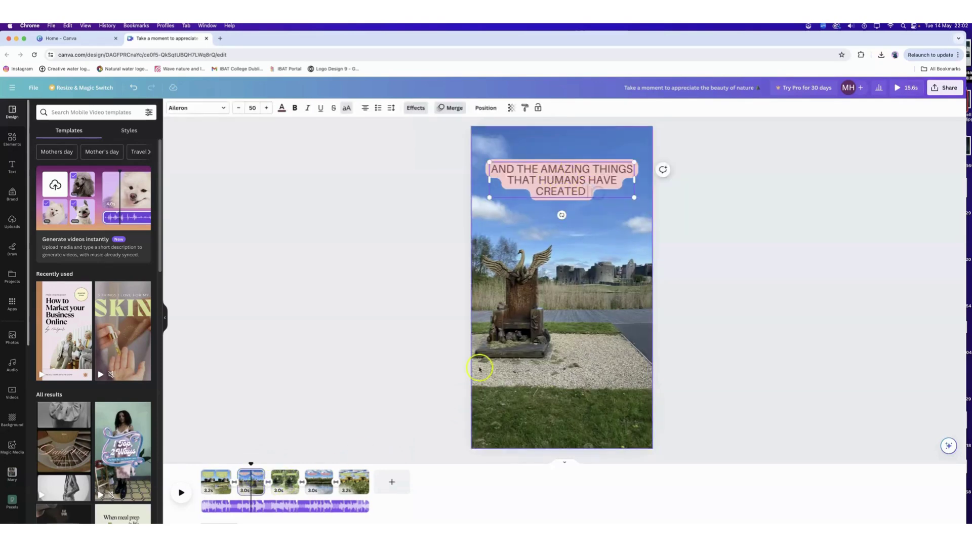
Delete the emojis from the woodland walk caption on the third page and the peace and quiet caption on the fourth.
{"action": "left_click", "coordinate": [283, 487]}
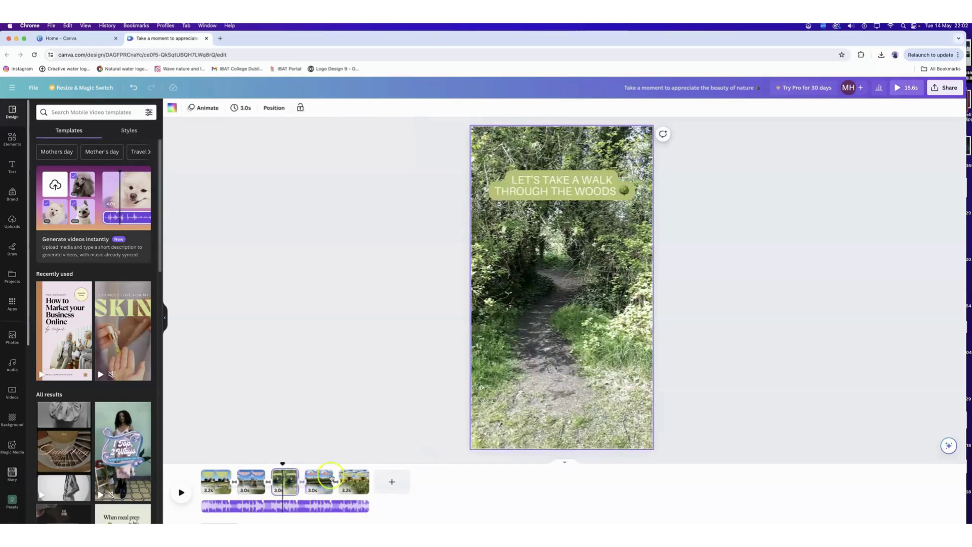
{"action": "left_click", "coordinate": [622, 190]}
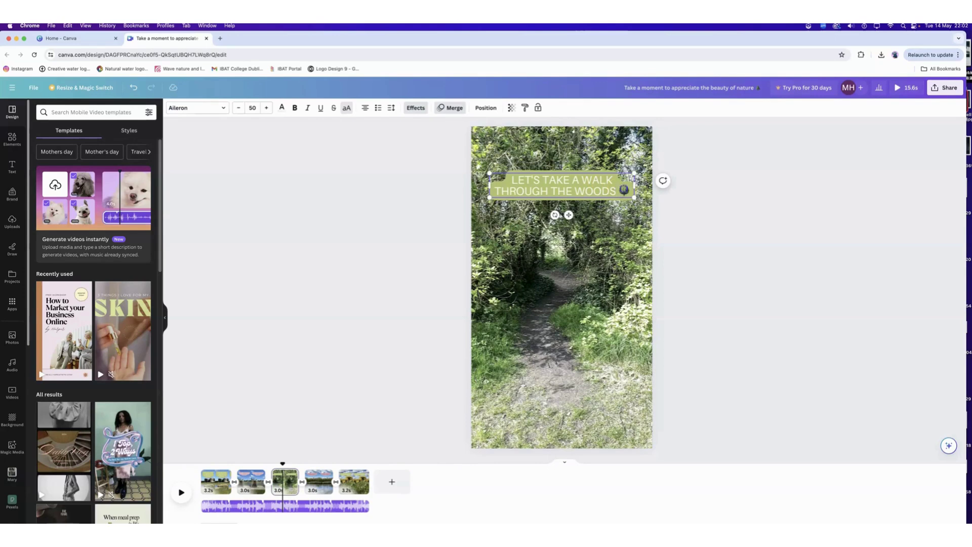
{"action": "left_click", "coordinate": [607, 201]}
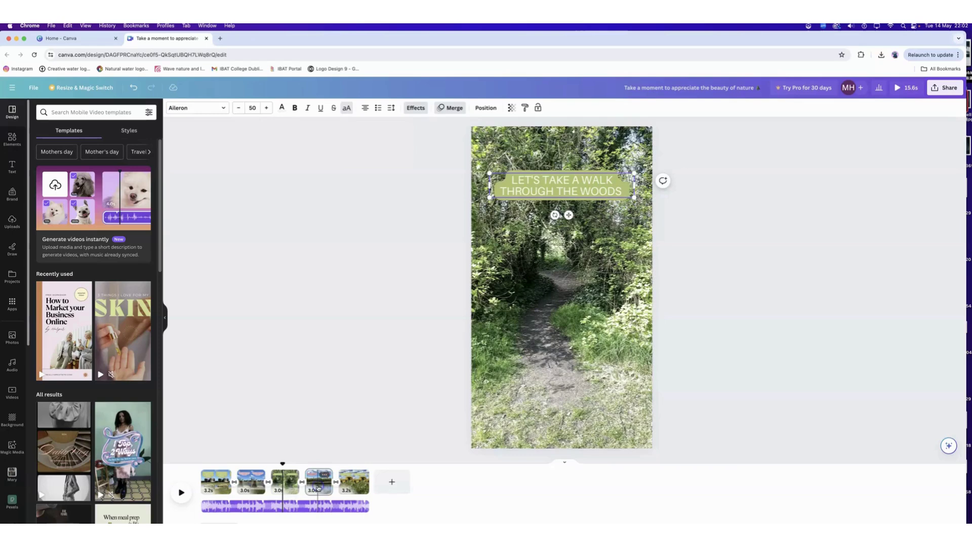
{"action": "left_click", "coordinate": [317, 487]}
{"action": "left_click", "coordinate": [590, 191]}
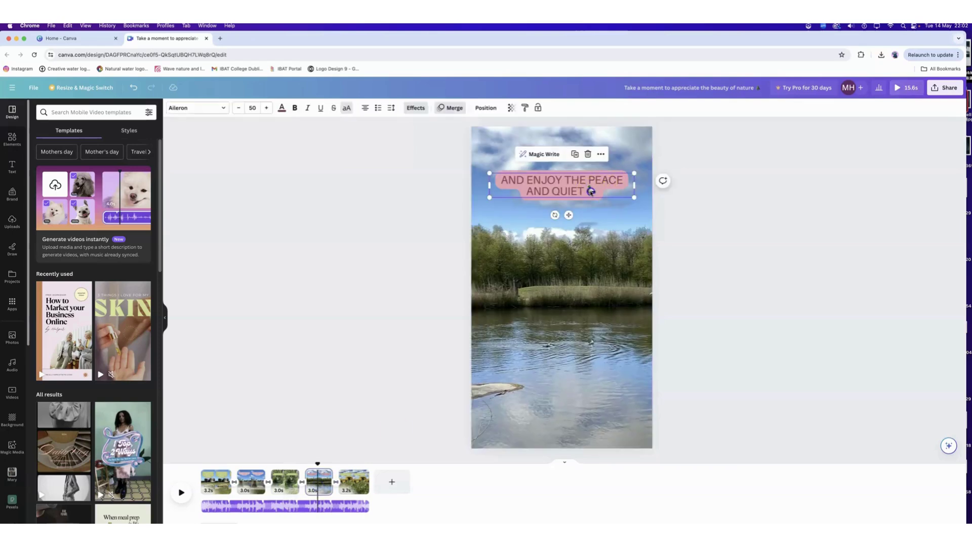
Delete the emoji from the dandelion caption on the fifth page and deselect the text.
{"action": "left_click", "coordinate": [346, 485]}
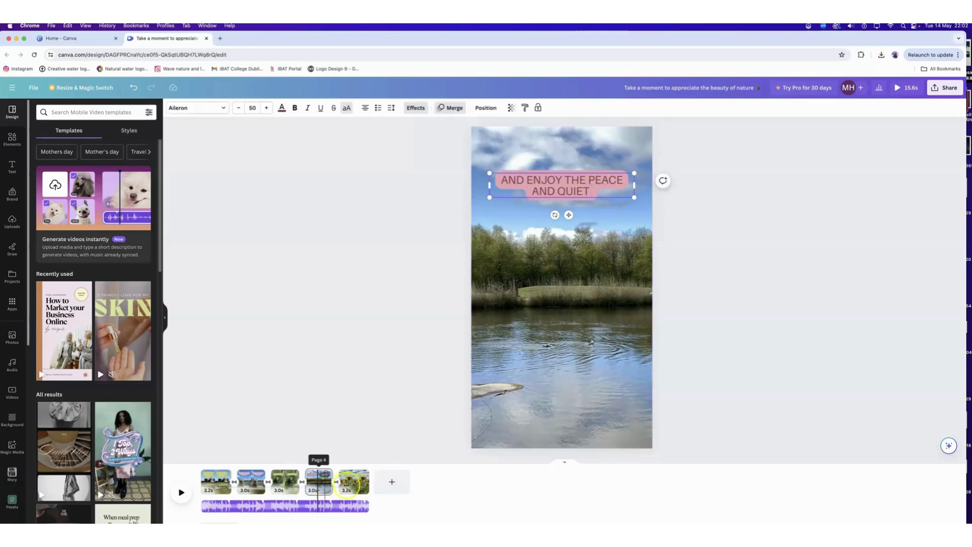
{"action": "left_click", "coordinate": [595, 190]}
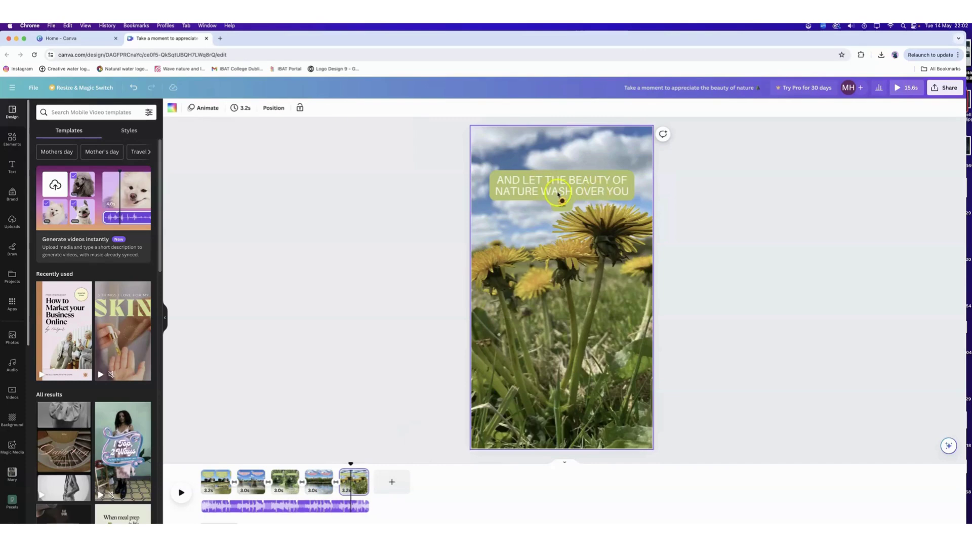
{"action": "left_click", "coordinate": [559, 202]}
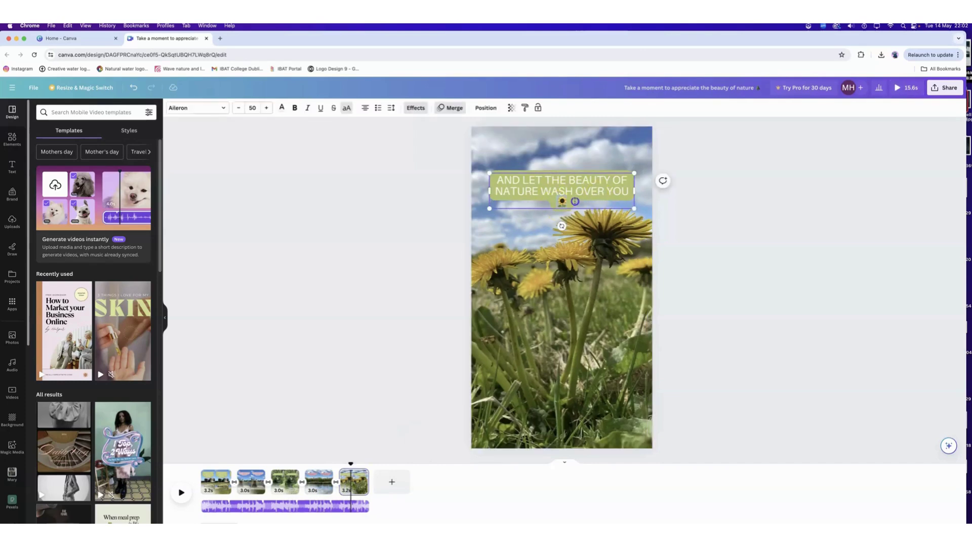
{"action": "left_click", "coordinate": [288, 368]}
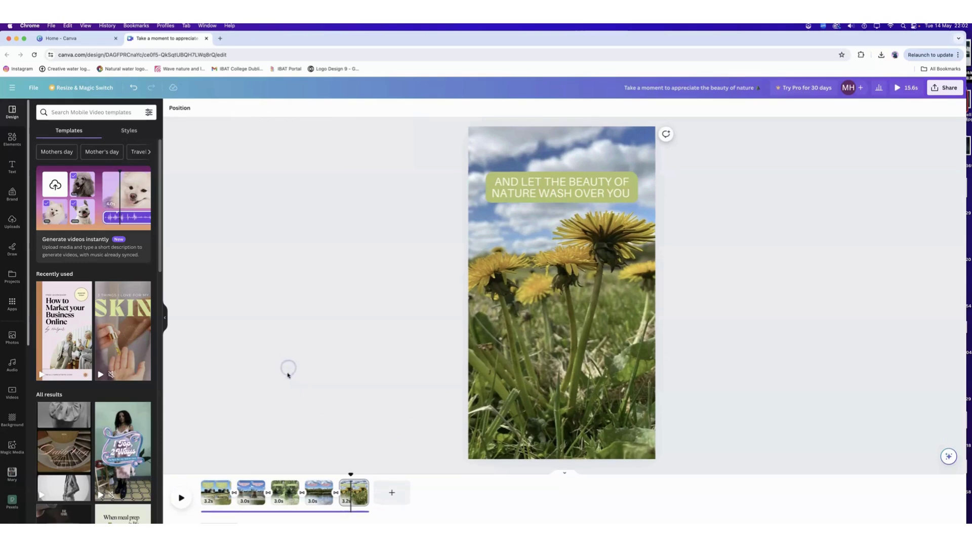
Play the video back from the beginning to review its captions and soundtrack, selecting the audio track.
{"action": "left_click", "coordinate": [183, 507]}
{"action": "left_click", "coordinate": [181, 498]}
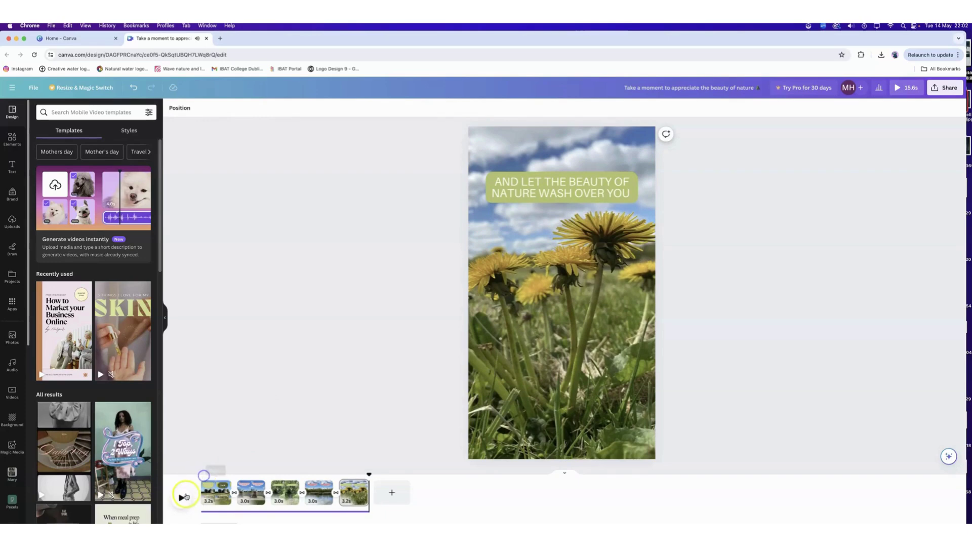
{"action": "left_click", "coordinate": [366, 474]}
{"action": "left_click_drag", "start_coordinate": [367, 475], "coordinate": [163, 475]}
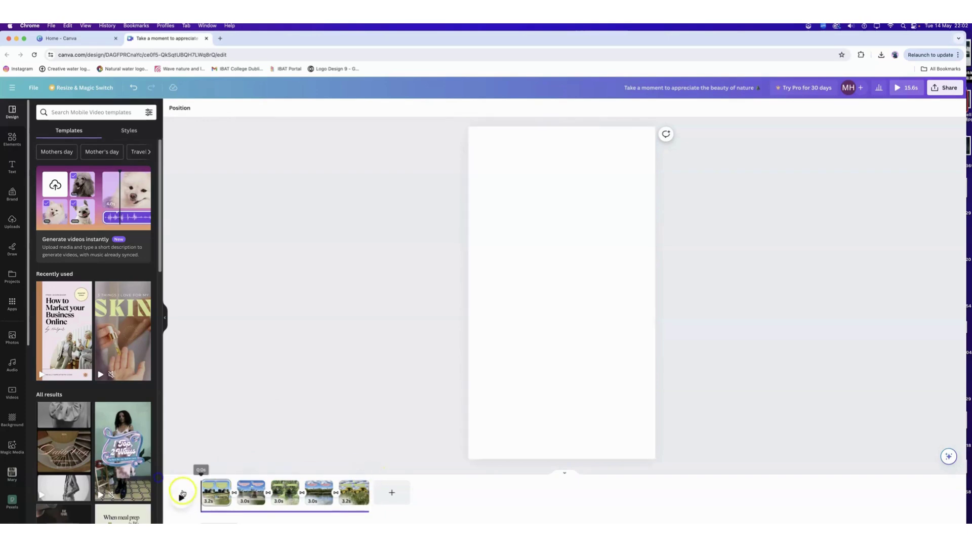
{"action": "left_click", "coordinate": [181, 497]}
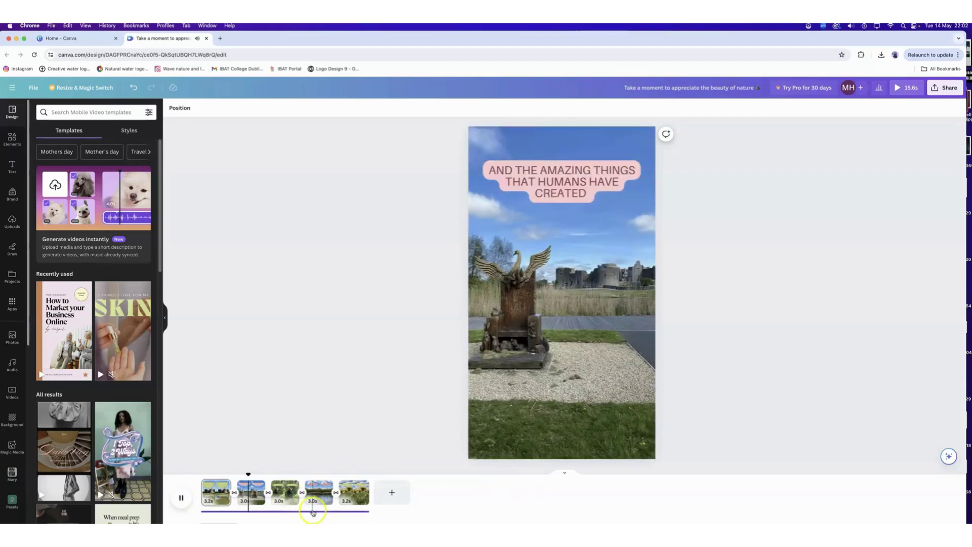
{"action": "left_click", "coordinate": [313, 512]}
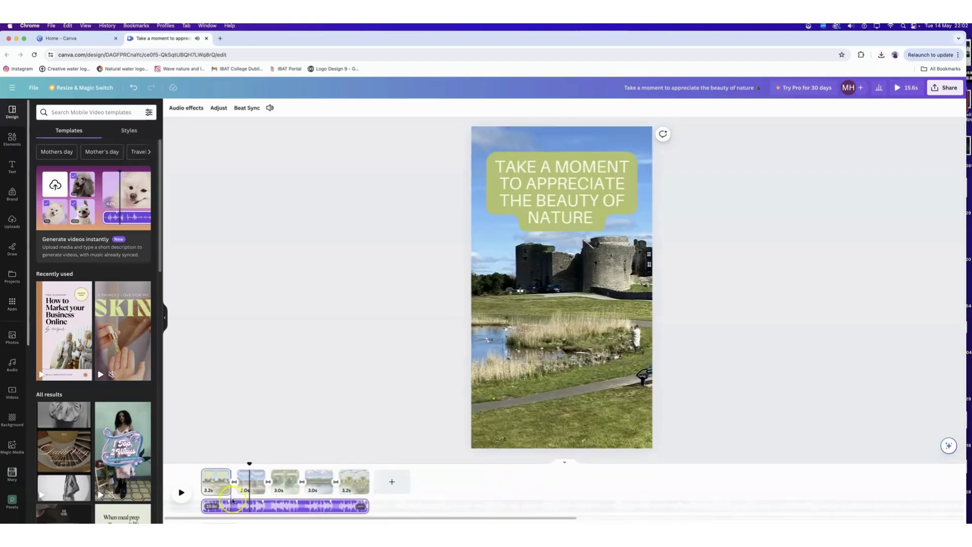
{"action": "left_click", "coordinate": [176, 491]}
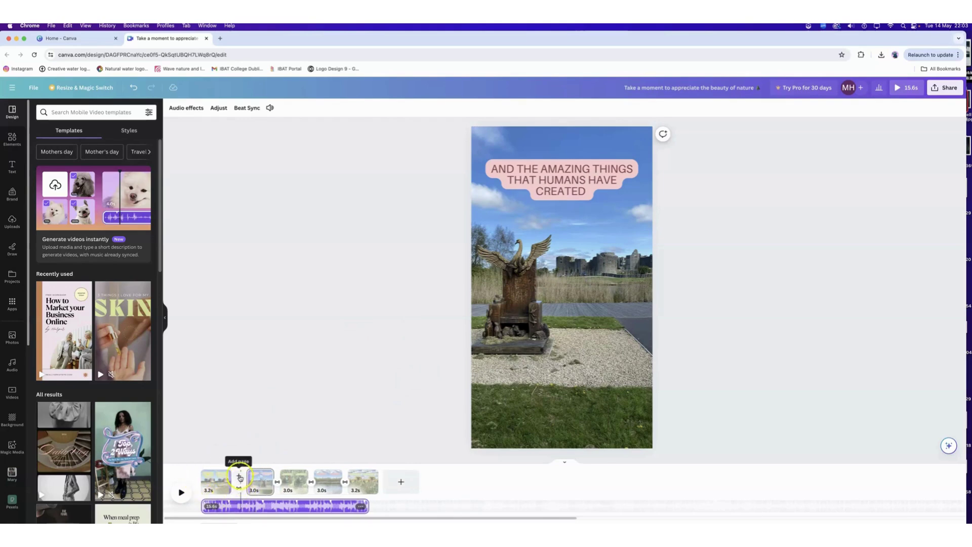
Insert a blank page at the start of the video and shorten it to 2.0 seconds.
{"action": "left_click", "coordinate": [238, 475]}
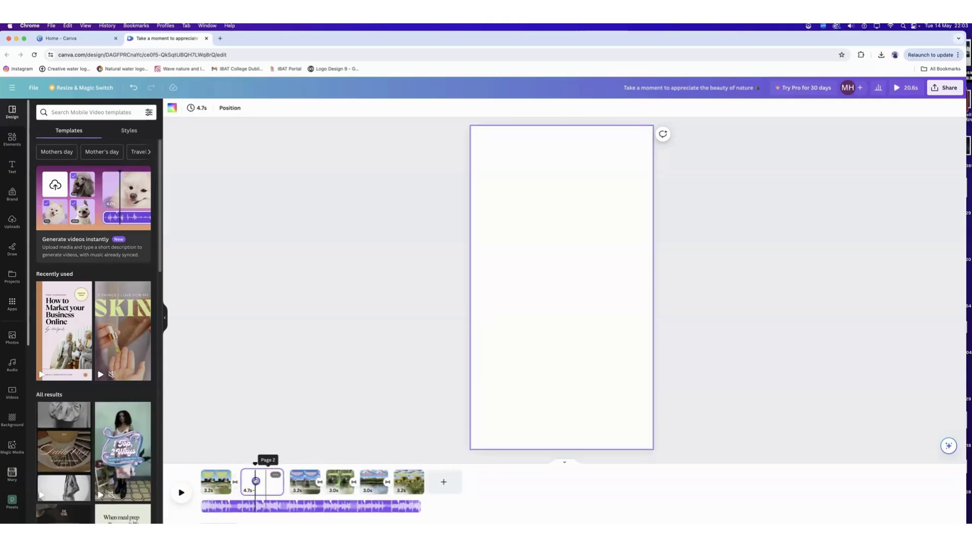
{"action": "left_click_drag", "start_coordinate": [256, 481], "coordinate": [216, 483]}
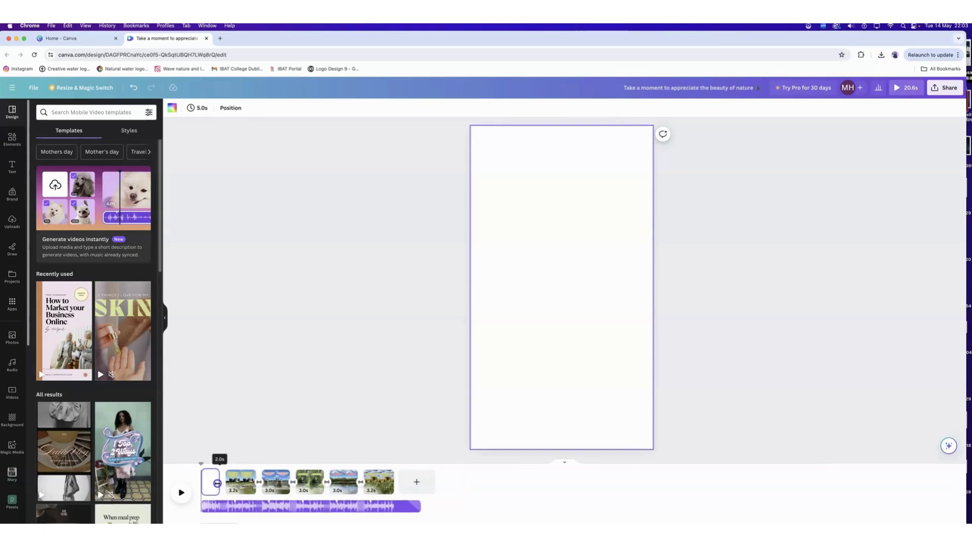
Fill the blank opening page's background with the pale green photo color taken from the woodland picture.
{"action": "left_click", "coordinate": [558, 193]}
{"action": "left_click", "coordinate": [171, 108]}
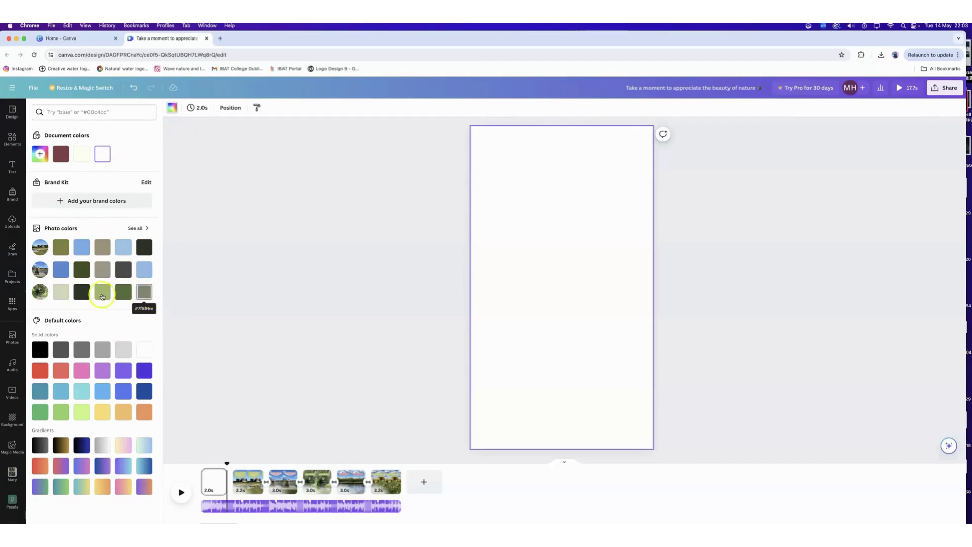
{"action": "left_click", "coordinate": [61, 291]}
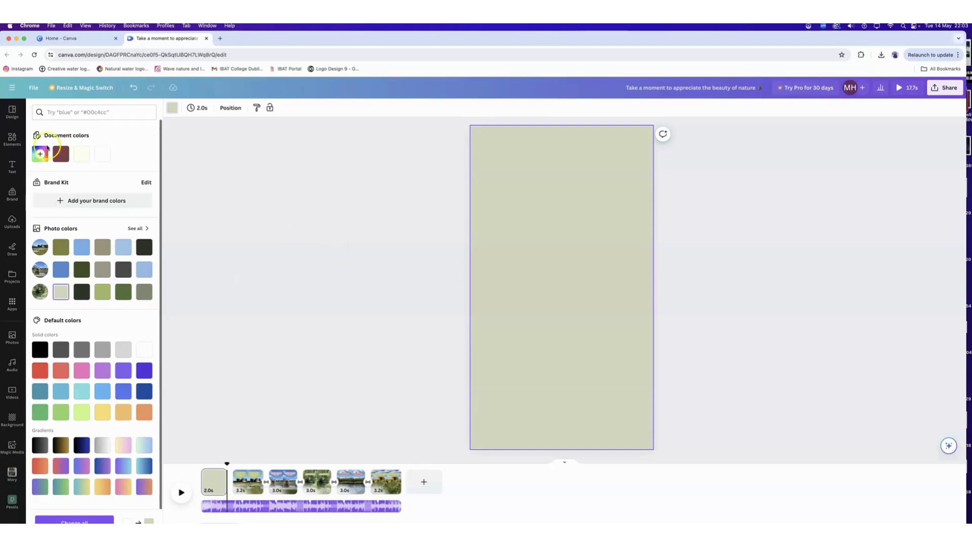
Add the heading "Welcome to Roscommon" to the opening page and center it vertically.
{"action": "left_click", "coordinate": [12, 166]}
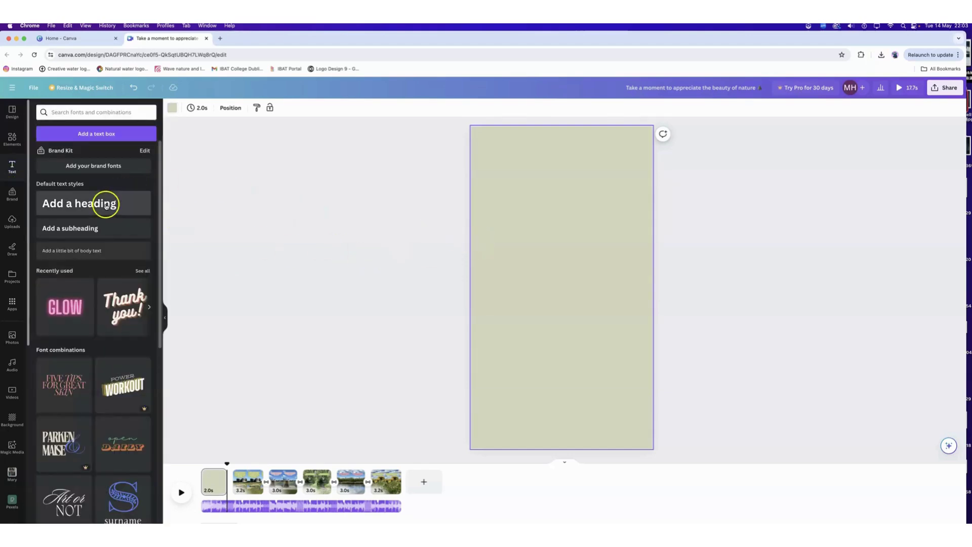
{"action": "left_click", "coordinate": [105, 203]}
{"action": "type", "text": "W"}
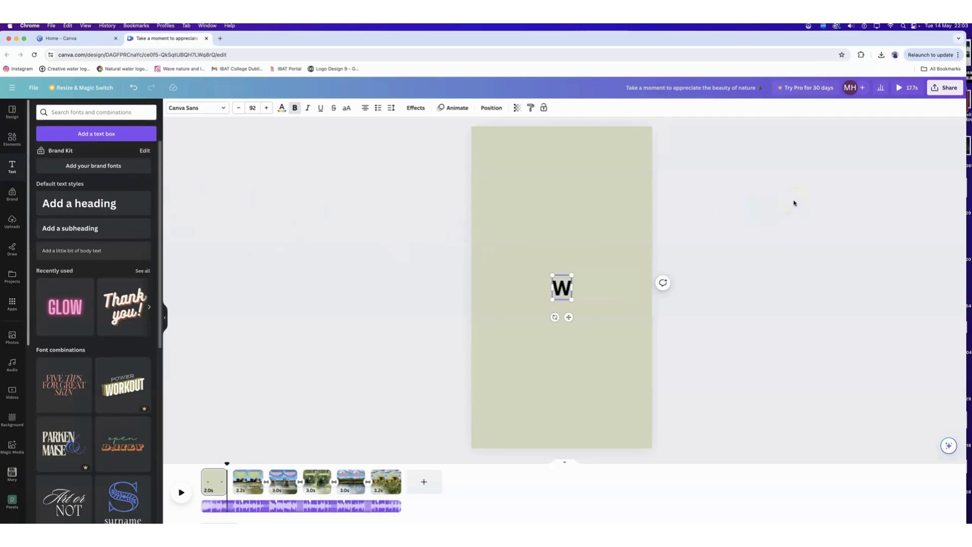
{"action": "type", "text": "elcome to Roasc"}
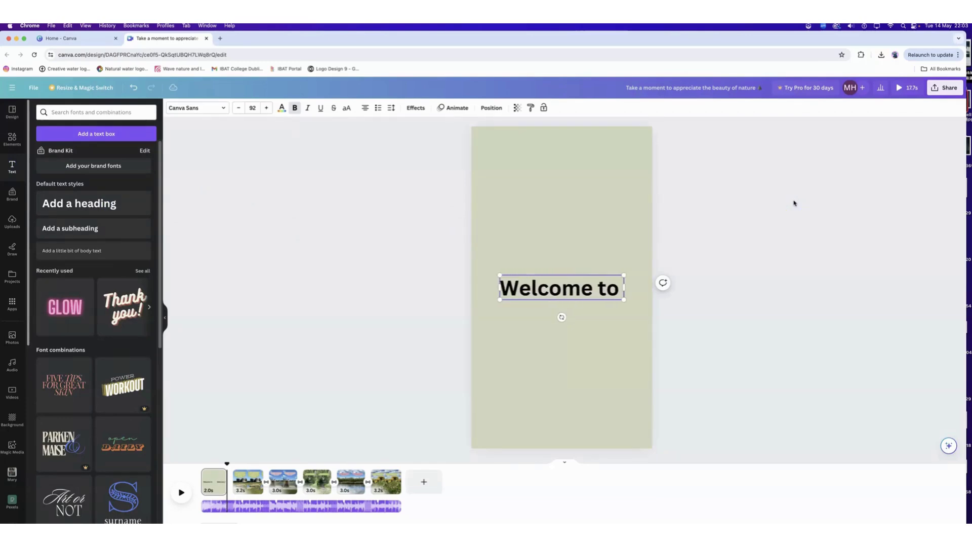
{"action": "key", "text": "BackSpace"}
{"action": "key", "text": "BackSpace"}
{"action": "key", "text": "BackSpace"}
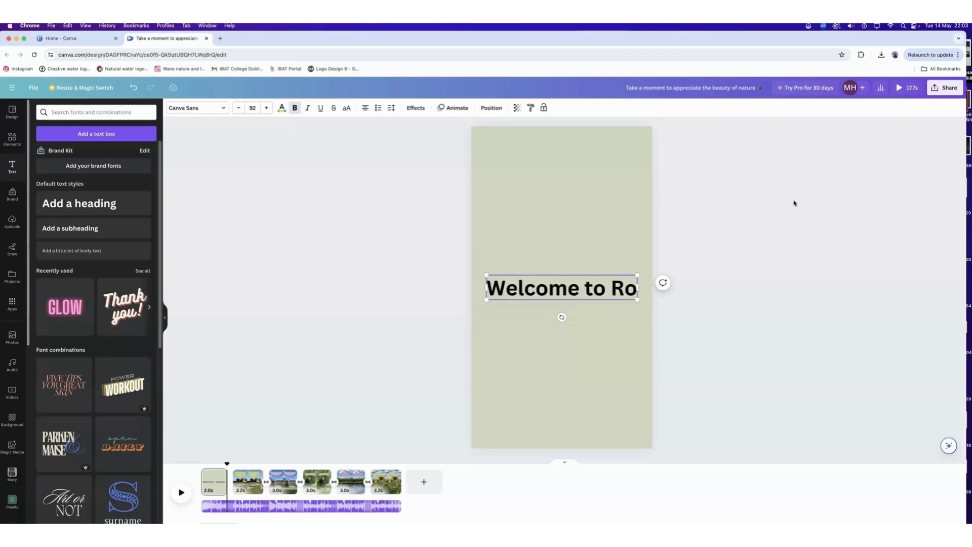
{"action": "type", "text": "scommon"}
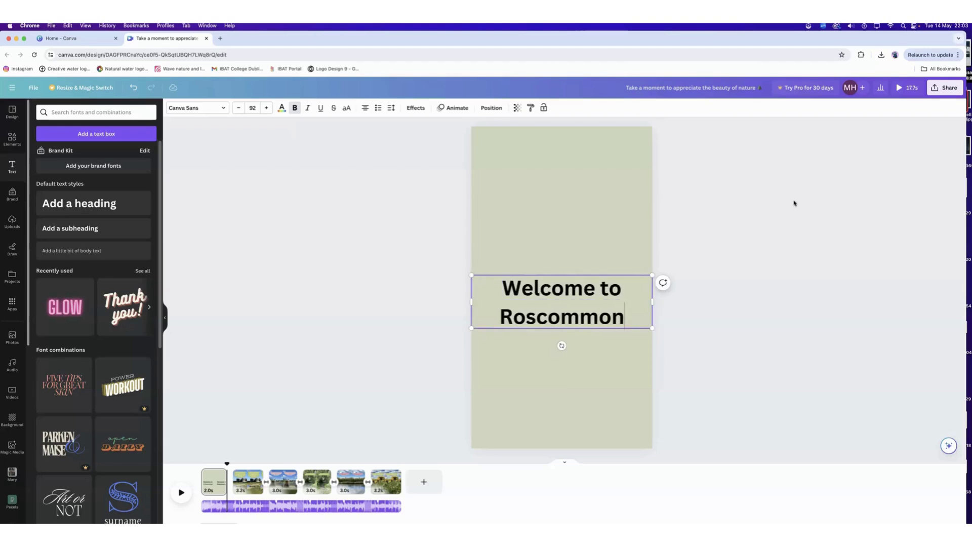
{"action": "left_click", "coordinate": [370, 231]}
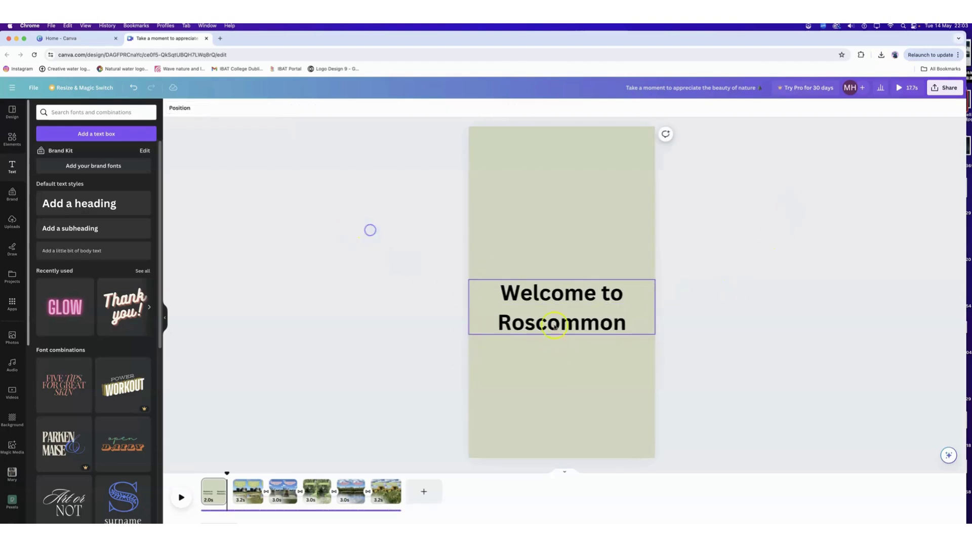
{"action": "left_click_drag", "start_coordinate": [571, 323], "coordinate": [570, 302]}
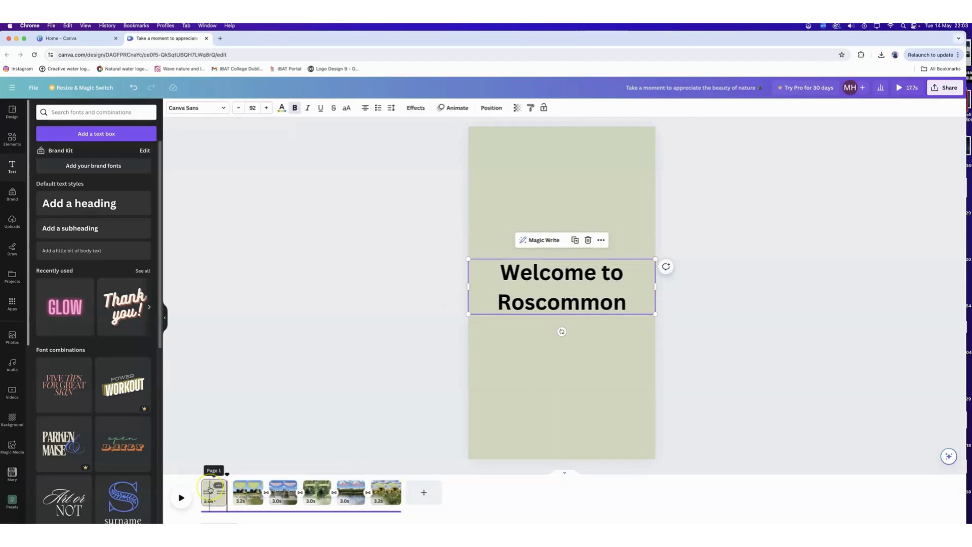
Duplicate the opening page and move the copy to the end of the video.
{"action": "right_click", "coordinate": [210, 489]}
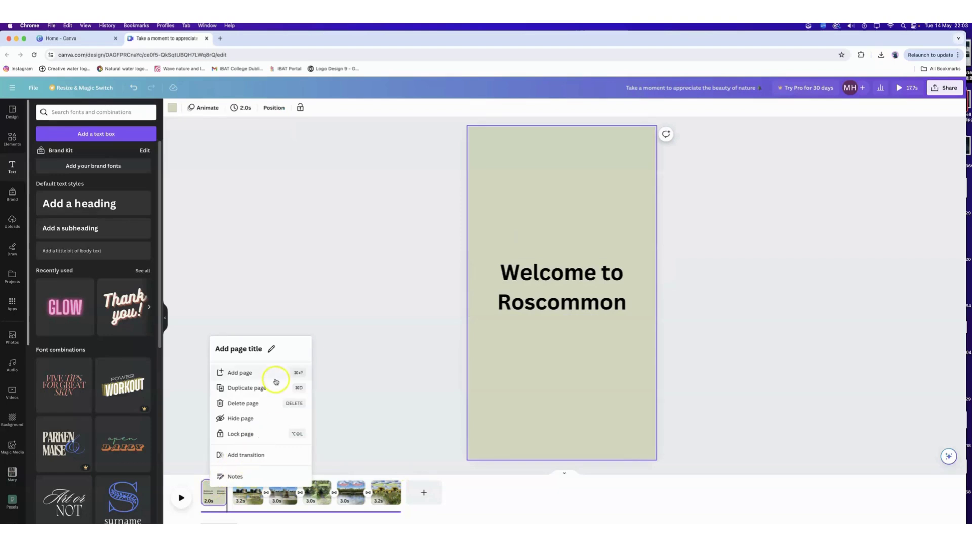
{"action": "left_click", "coordinate": [198, 495]}
{"action": "left_click", "coordinate": [250, 388]}
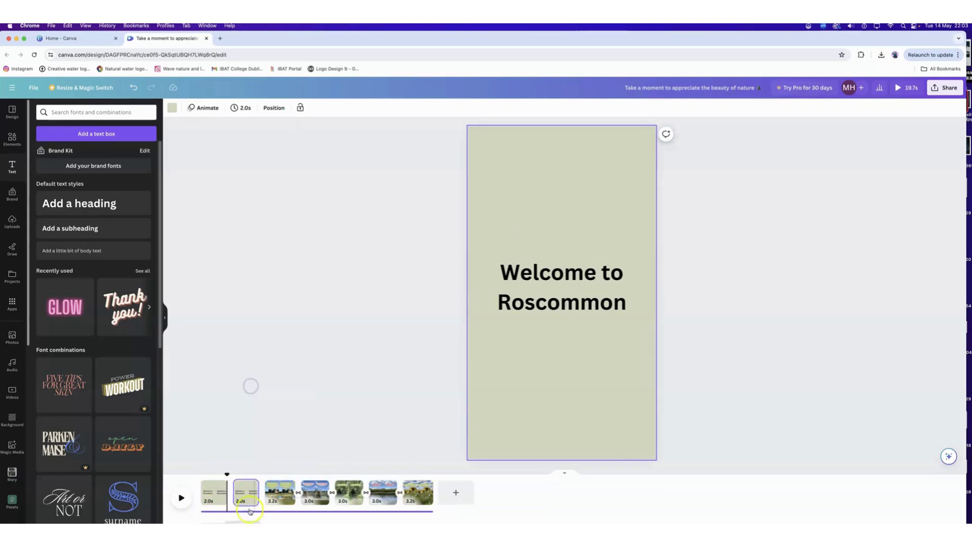
{"action": "left_click_drag", "start_coordinate": [242, 493], "coordinate": [417, 493]}
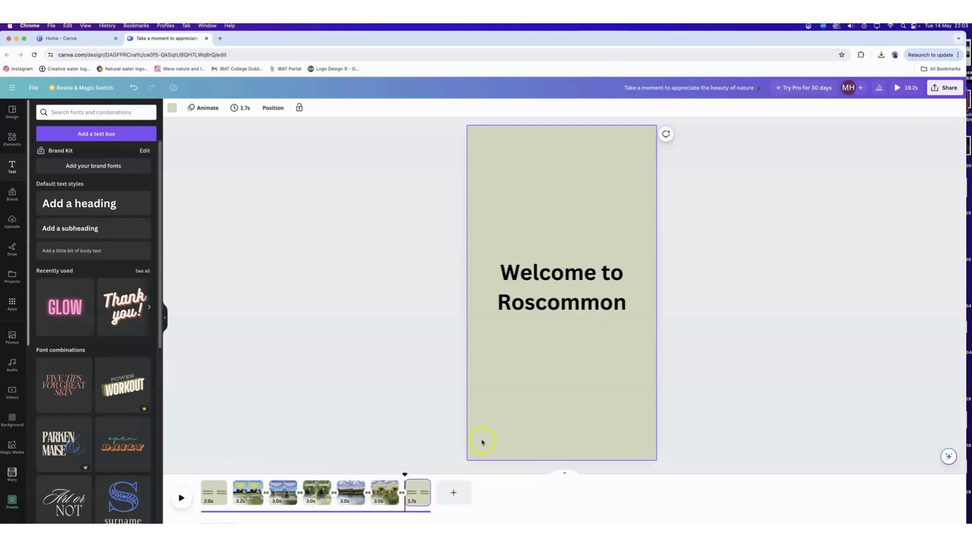
{"action": "left_click", "coordinate": [558, 291]}
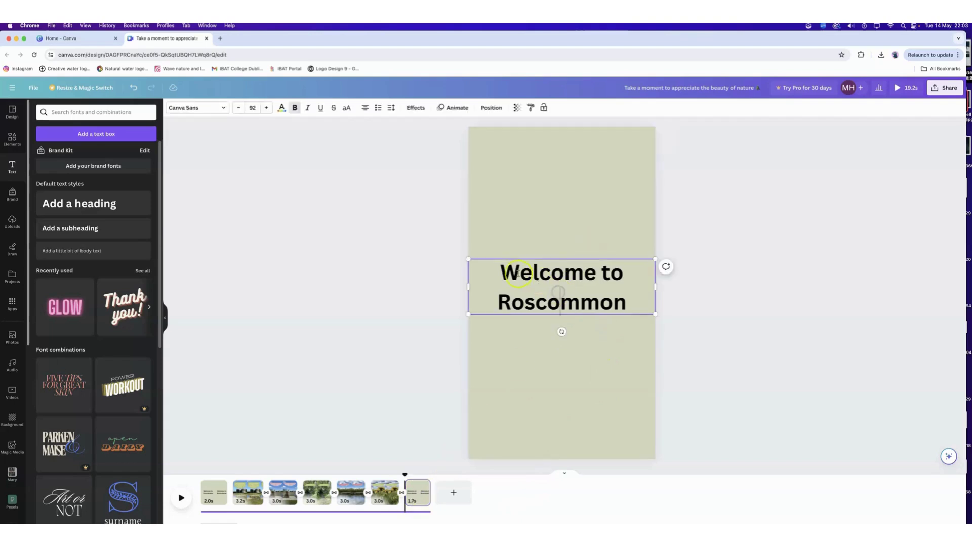
{"action": "left_click_drag", "start_coordinate": [497, 269], "coordinate": [681, 331]}
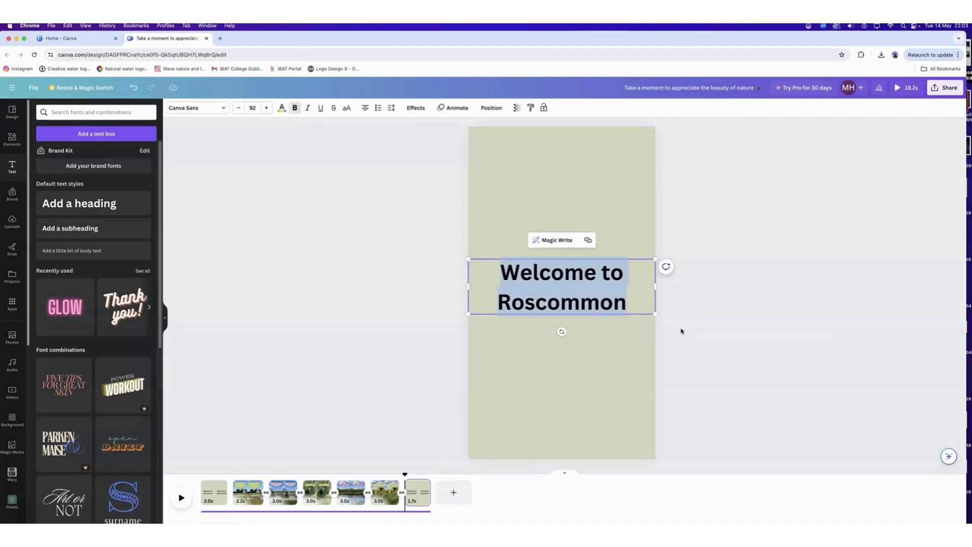
{"action": "type", "text": "Visit the"}
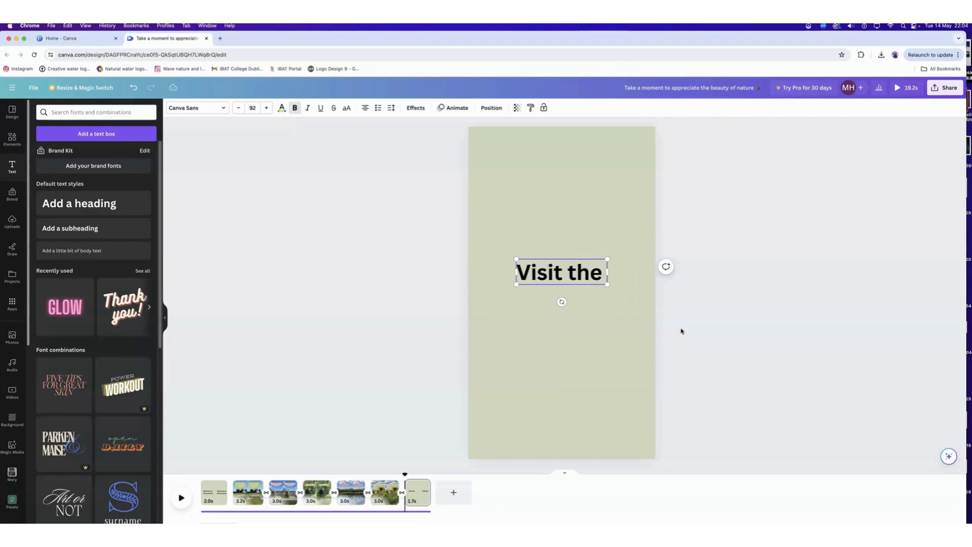
{"action": "type", "text": " link"}
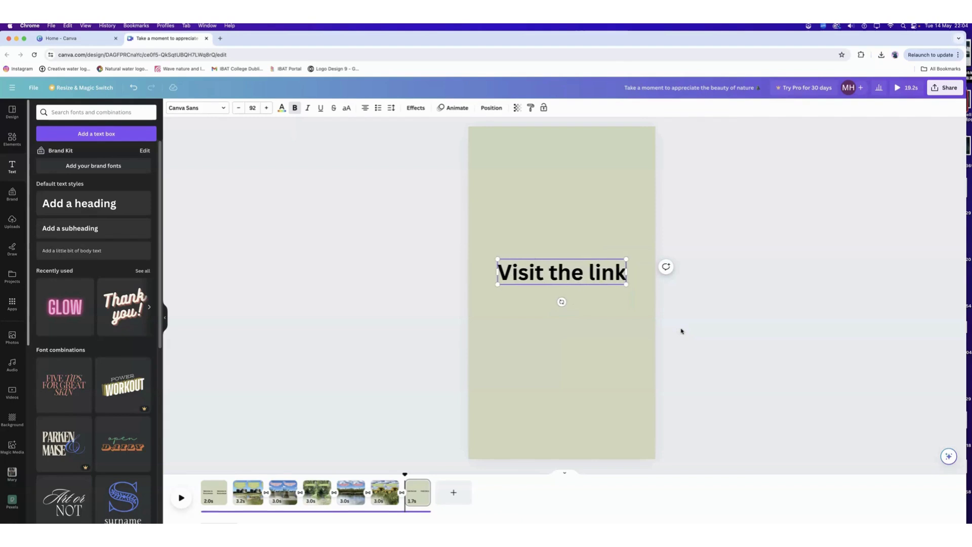
{"action": "key", "text": "Return"}
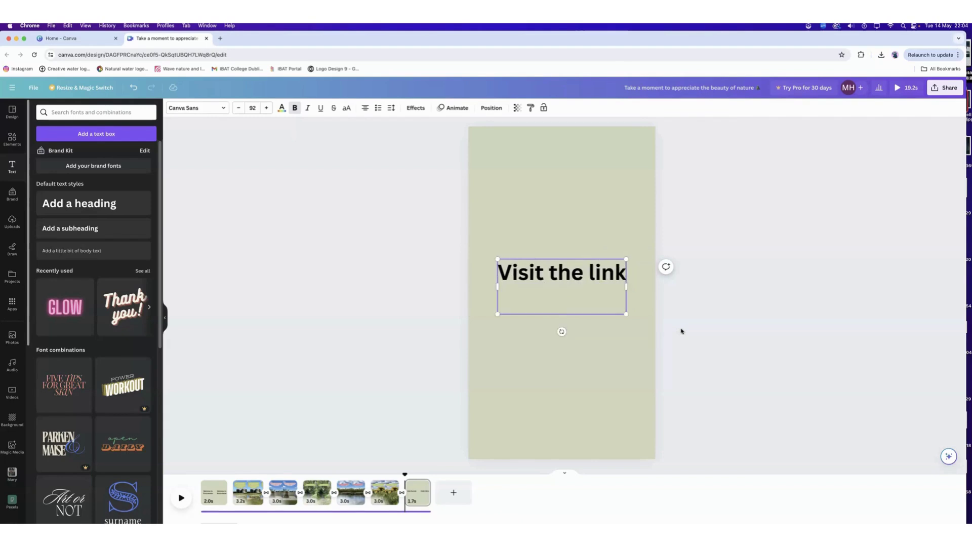
{"action": "type", "text": "www."}
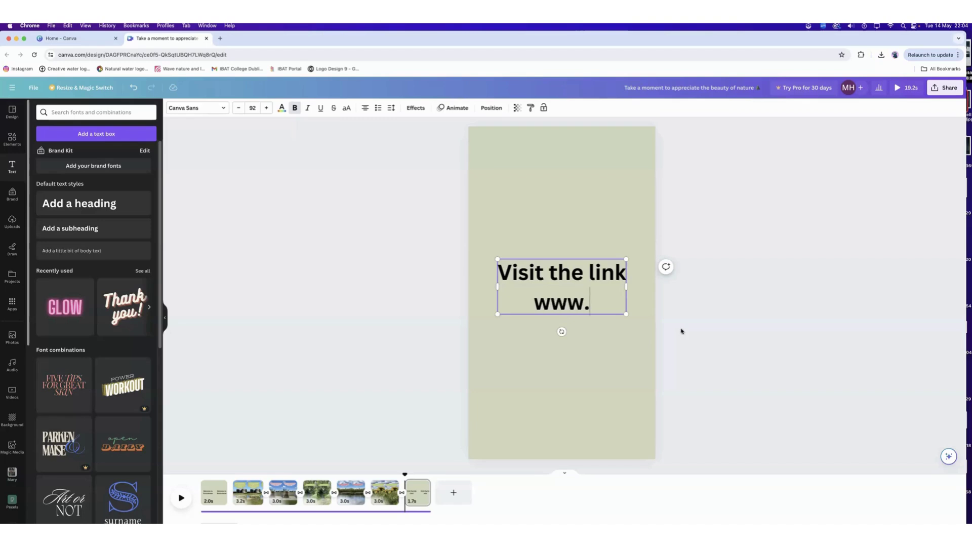
{"action": "type", "text": "roscommon.c"}
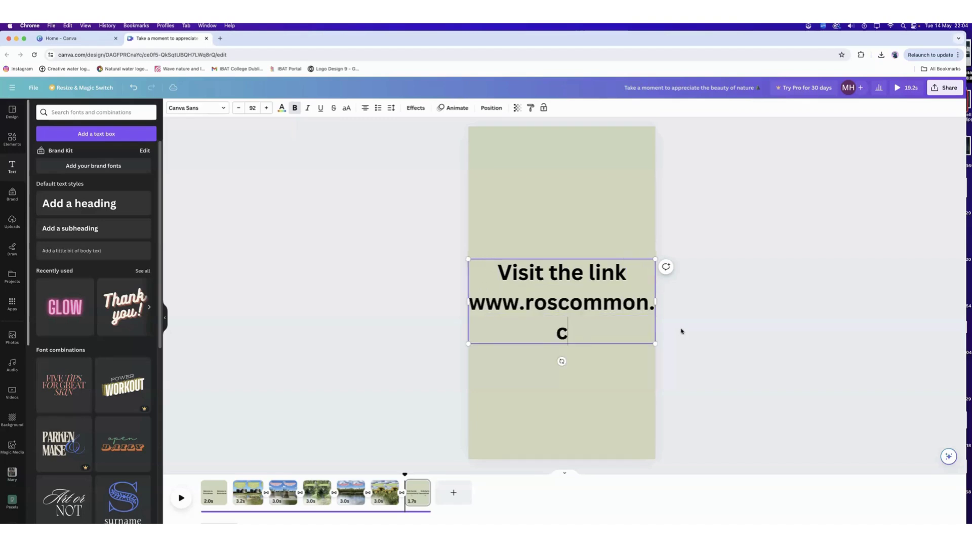
{"action": "type", "text": "om"}
Reduce the closing text's font size so the web address fits on one line, and move the text down to the page's middle.
{"action": "key", "text": "super+a"}
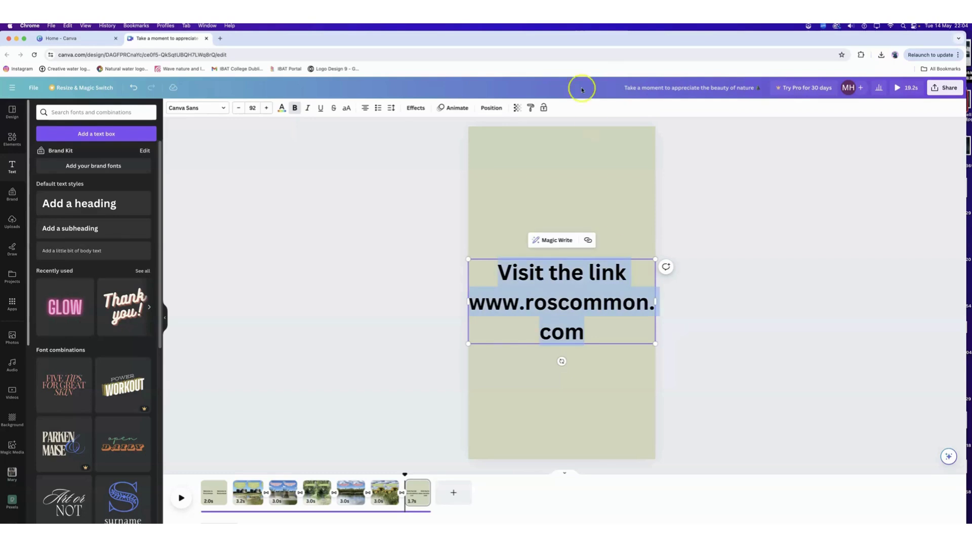
{"action": "left_click", "coordinate": [240, 108]}
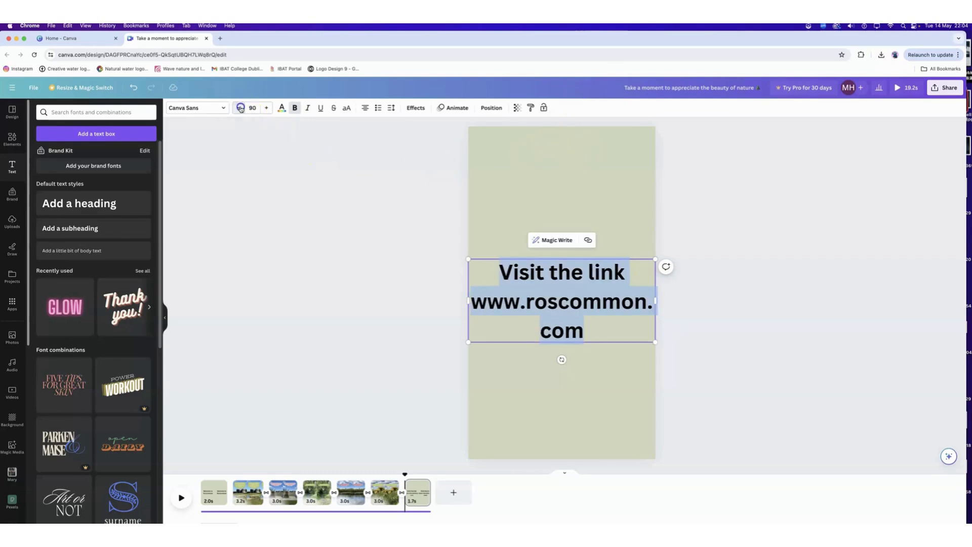
{"action": "left_click", "coordinate": [240, 107]}
{"action": "left_click", "coordinate": [240, 108]}
{"action": "left_click", "coordinate": [241, 108]}
{"action": "left_click", "coordinate": [241, 108]}
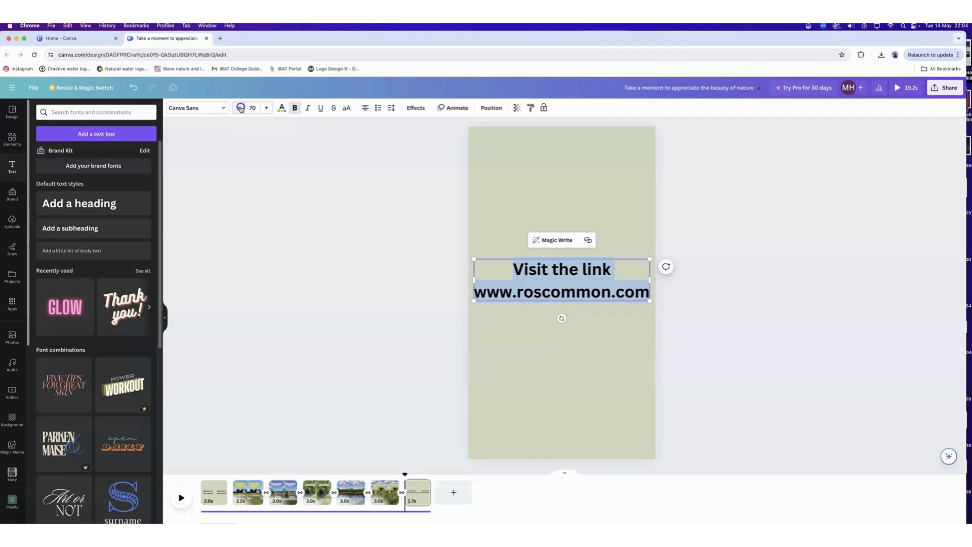
{"action": "left_click", "coordinate": [241, 108]}
{"action": "left_click", "coordinate": [240, 108]}
{"action": "left_click", "coordinate": [241, 108]}
{"action": "left_click", "coordinate": [335, 254]}
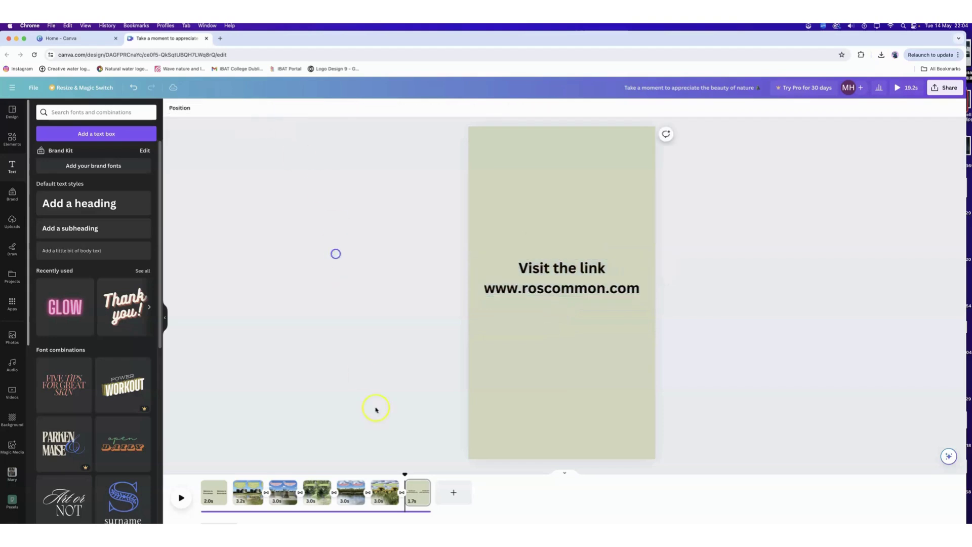
{"action": "left_click_drag", "start_coordinate": [593, 281], "coordinate": [593, 296]}
{"action": "left_click", "coordinate": [759, 259]}
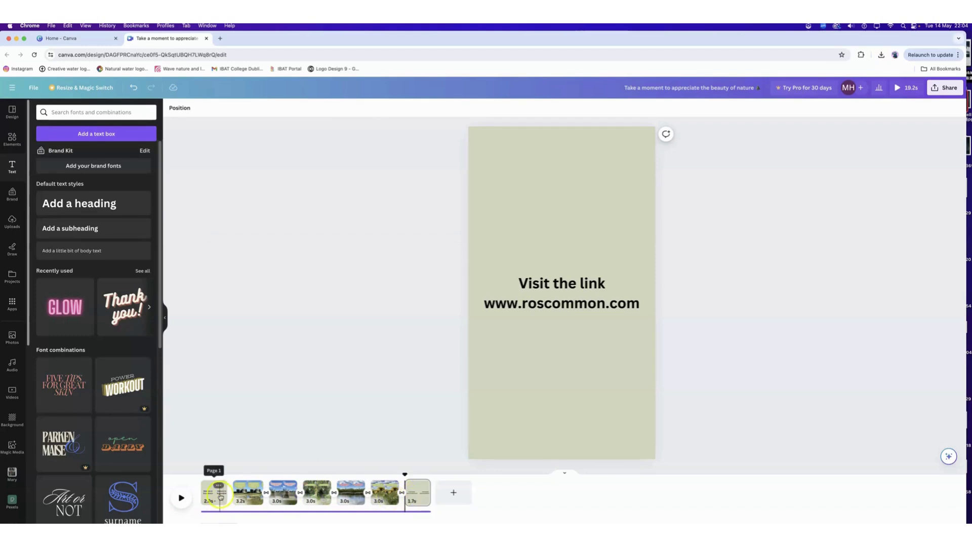
Apply the 0.5-second Dissolve transition between all pages and play the video to preview it.
{"action": "left_click", "coordinate": [265, 493]}
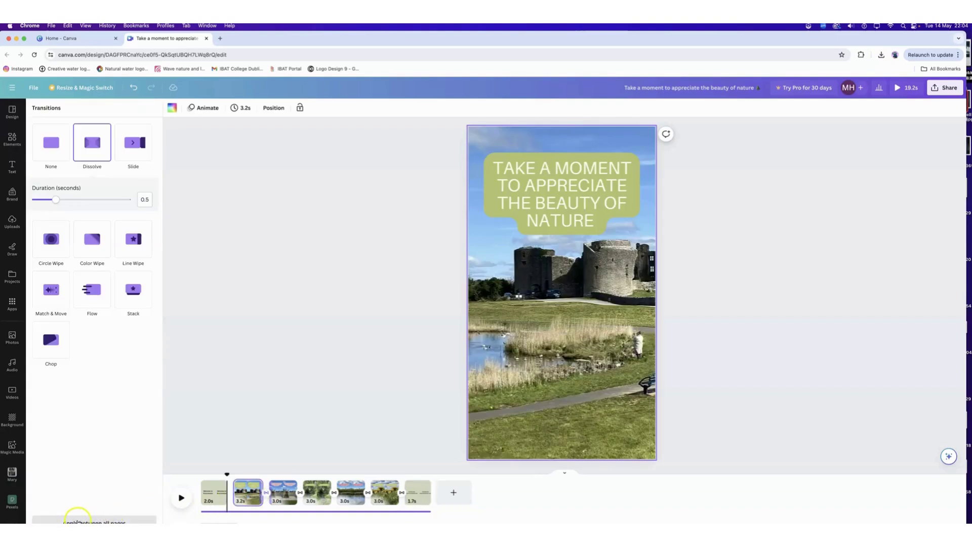
{"action": "left_click", "coordinate": [106, 520]}
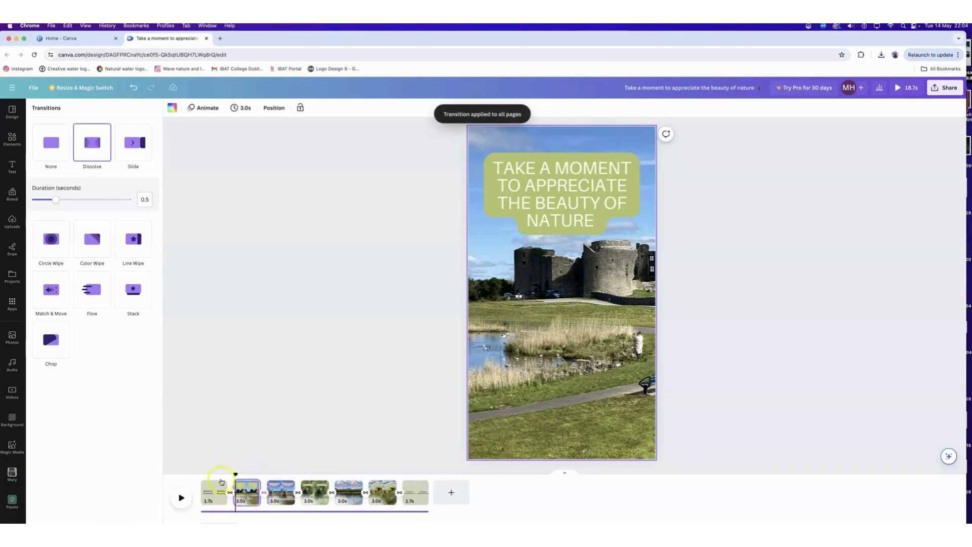
{"action": "left_click", "coordinate": [177, 498]}
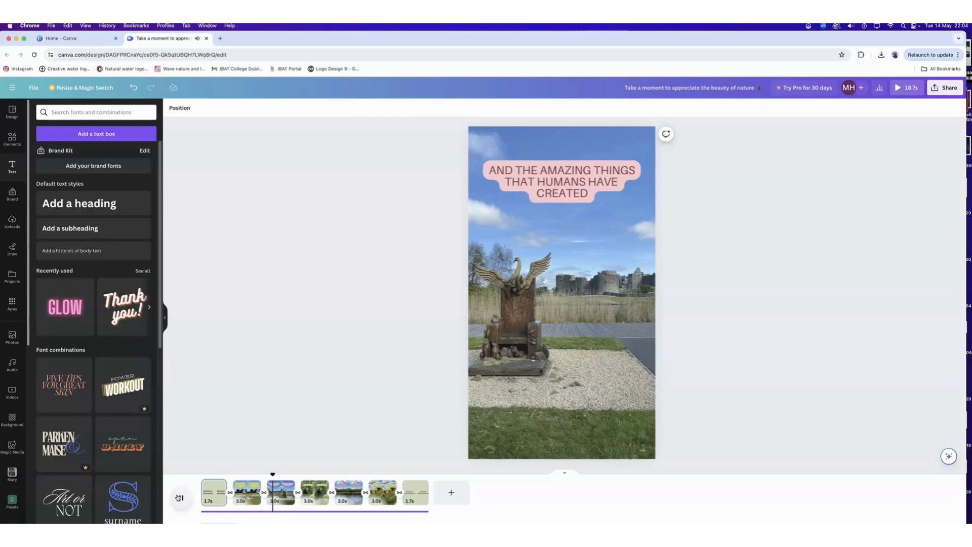
{"action": "left_click", "coordinate": [179, 497]}
Return to the castle page and look through the available design styles, including combinations, color palettes and font sets.
{"action": "left_click", "coordinate": [272, 485]}
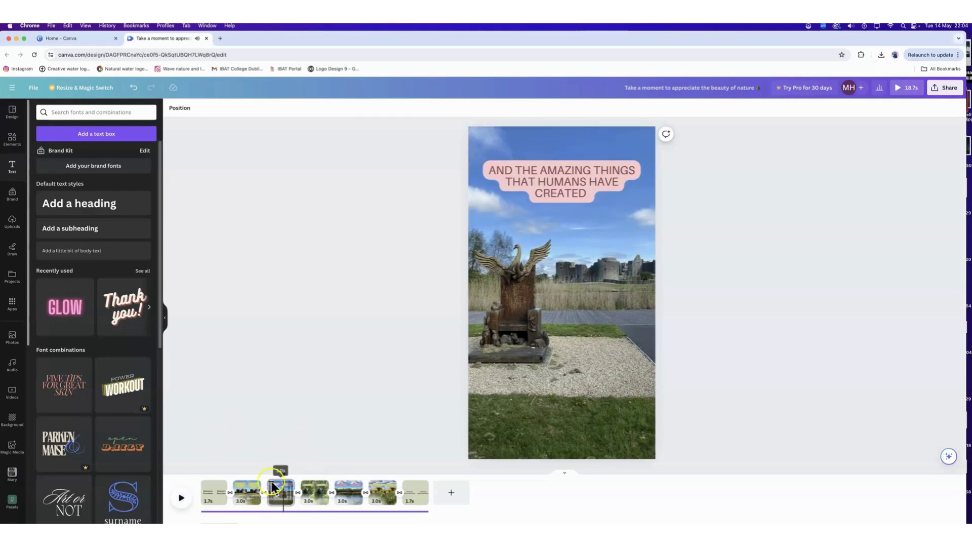
{"action": "left_click", "coordinate": [248, 498]}
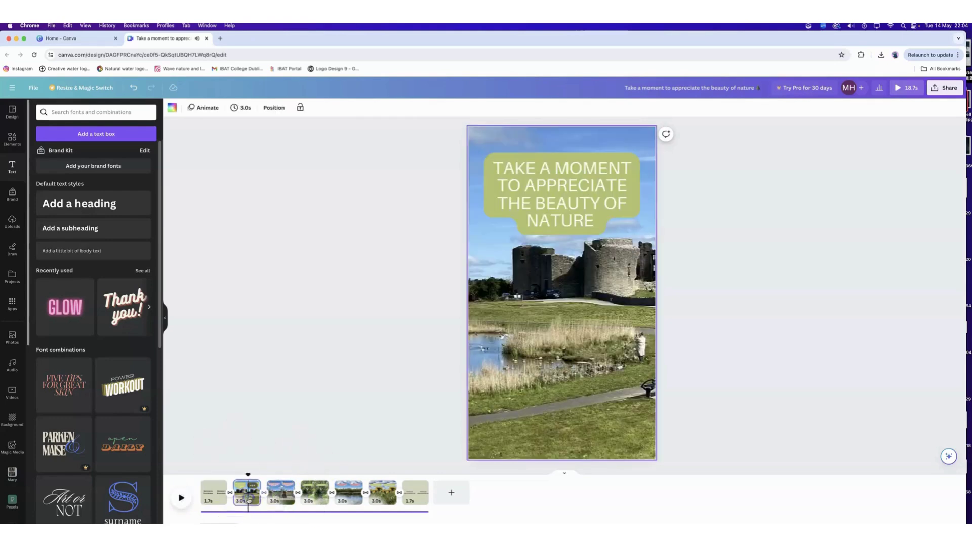
{"action": "left_click", "coordinate": [552, 180]}
{"action": "left_click", "coordinate": [452, 190]}
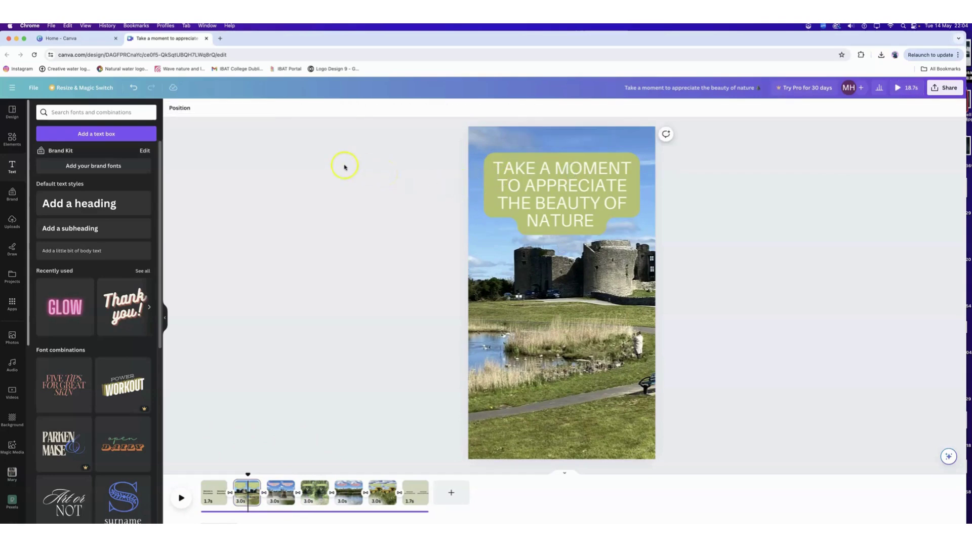
{"action": "left_click", "coordinate": [13, 110]}
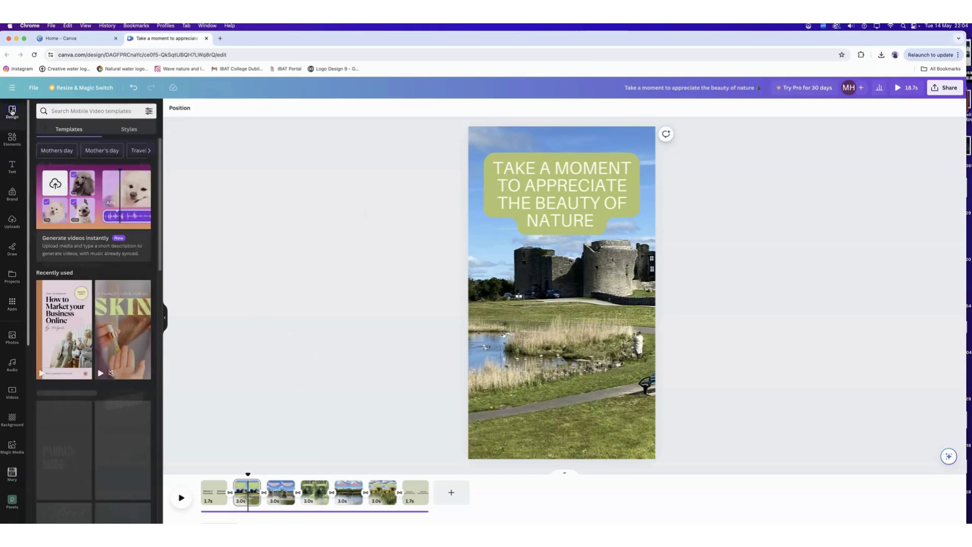
{"action": "left_click", "coordinate": [130, 131]}
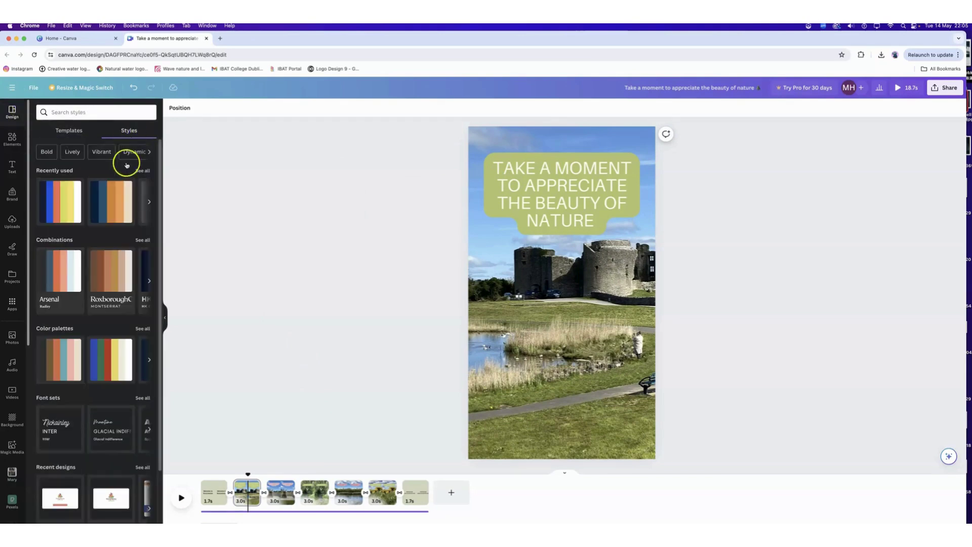
{"action": "scroll", "coordinate": [66, 324], "scroll_direction": "down", "scroll_amount": 2}
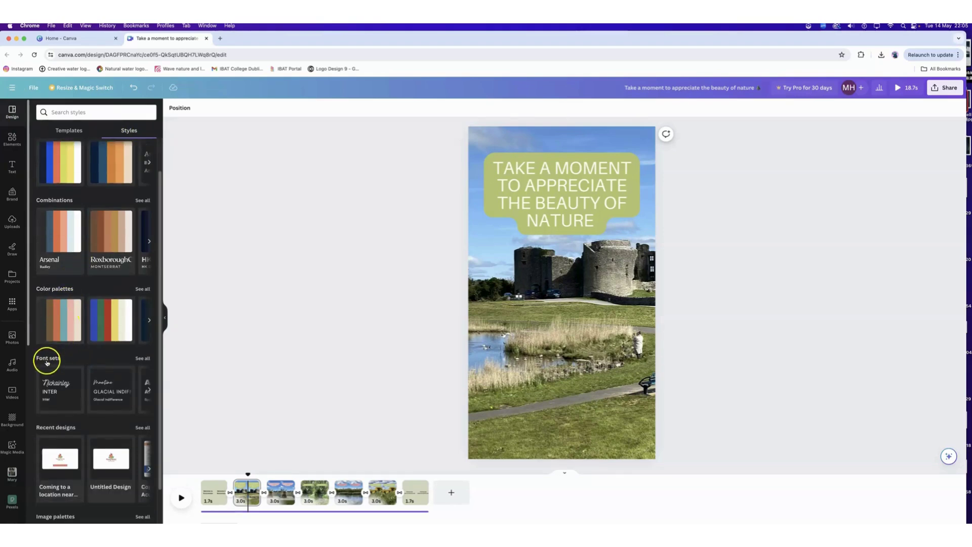
{"action": "scroll", "coordinate": [89, 338], "scroll_direction": "down", "scroll_amount": 3}
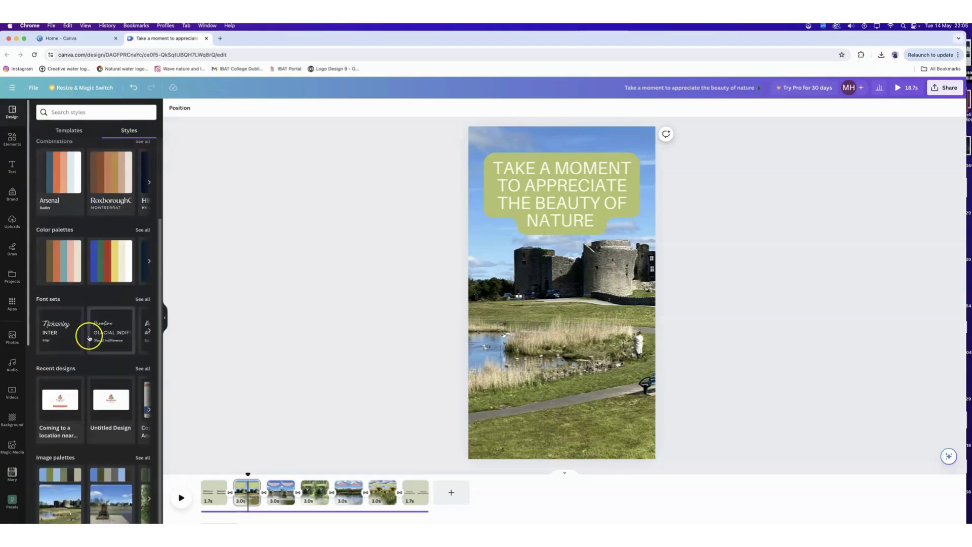
{"action": "scroll", "coordinate": [89, 338], "scroll_direction": "up", "scroll_amount": 5}
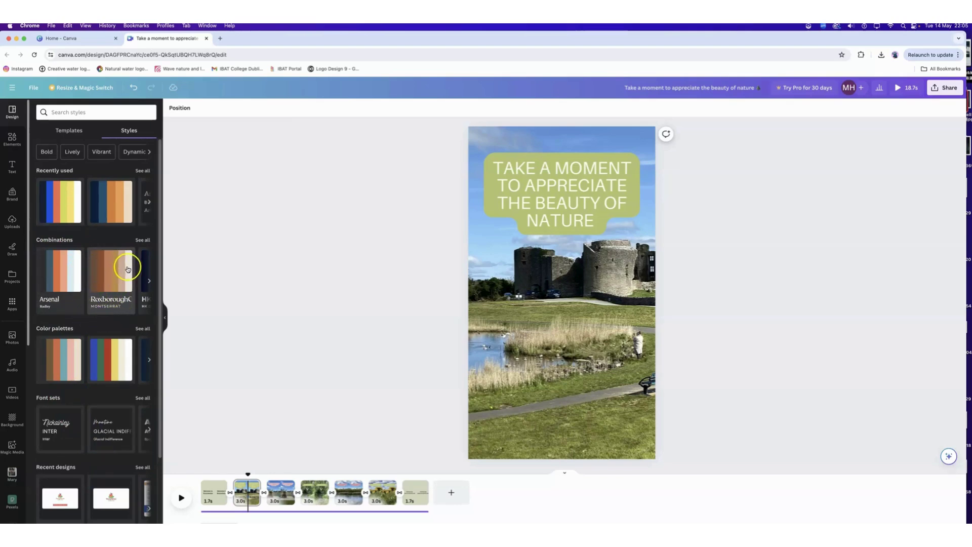
Apply the brown RoxboroughCF and Montserrat style combination to all pages and check it on the opening, castle, throne and woods pages.
{"action": "left_click", "coordinate": [107, 303]}
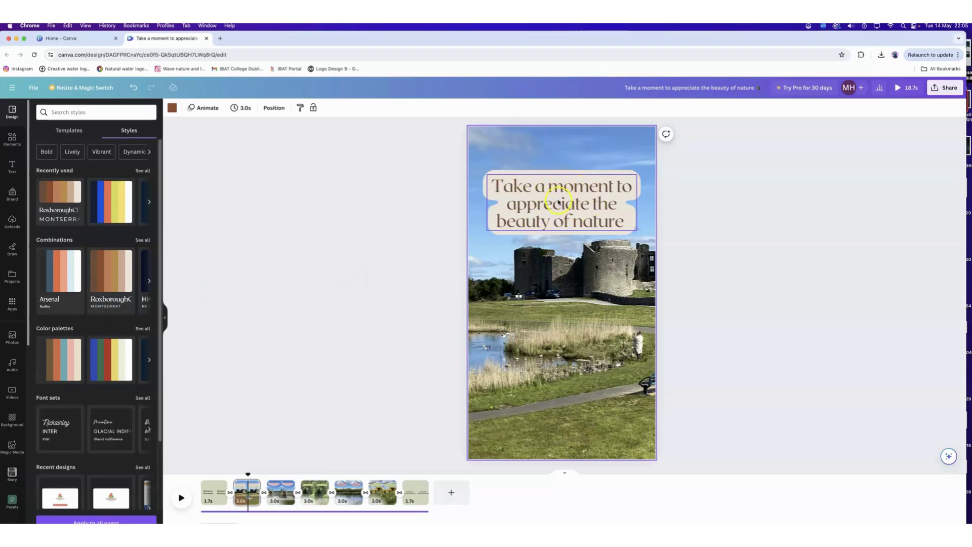
{"action": "left_click", "coordinate": [106, 520]}
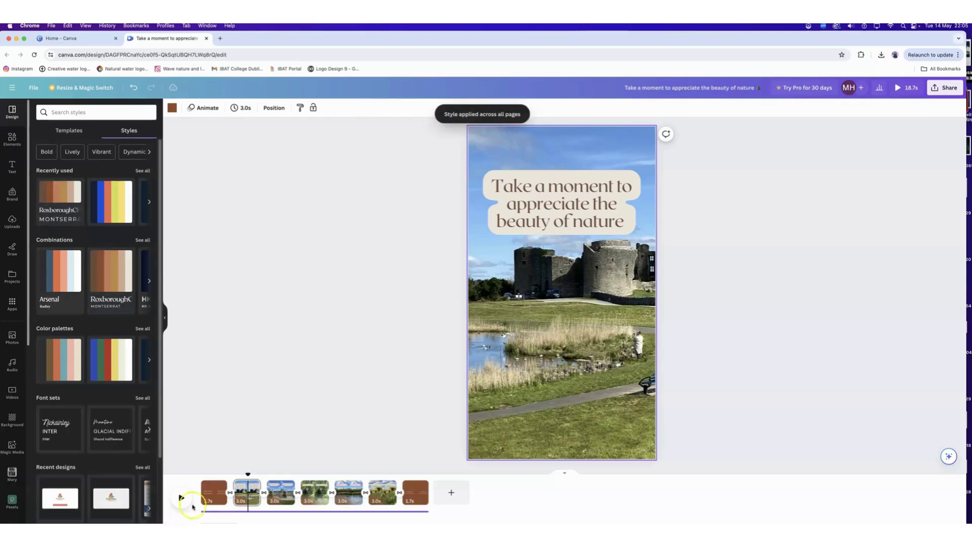
{"action": "left_click", "coordinate": [212, 494]}
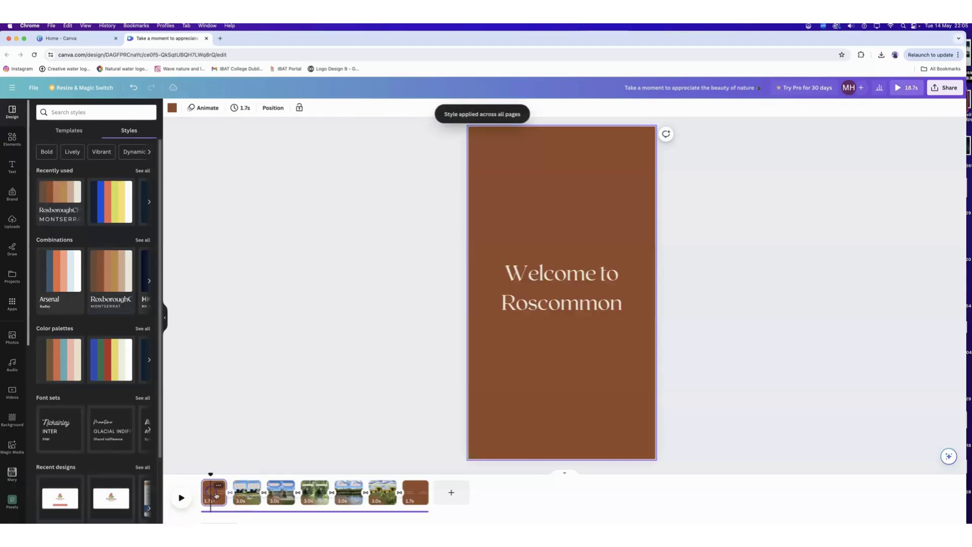
{"action": "left_click", "coordinate": [275, 496]}
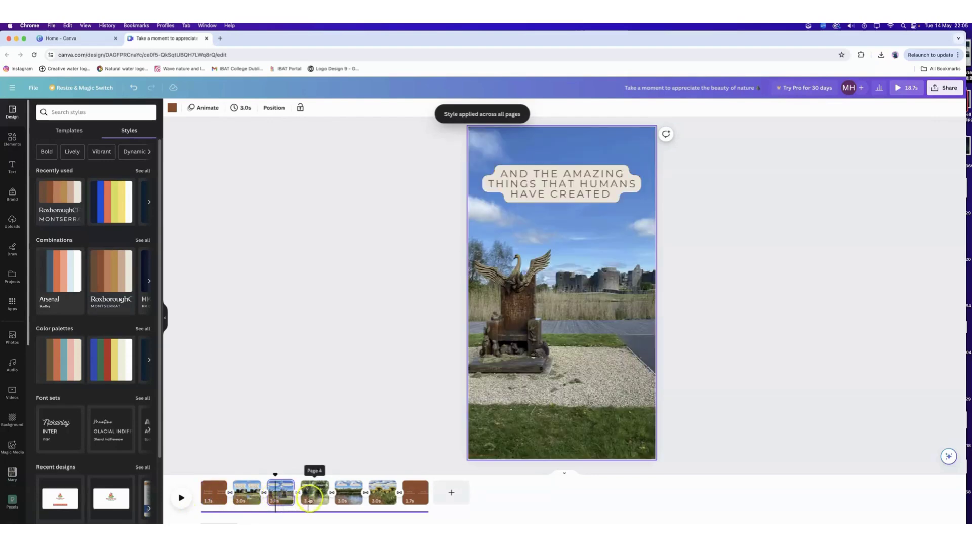
{"action": "left_click", "coordinate": [312, 497]}
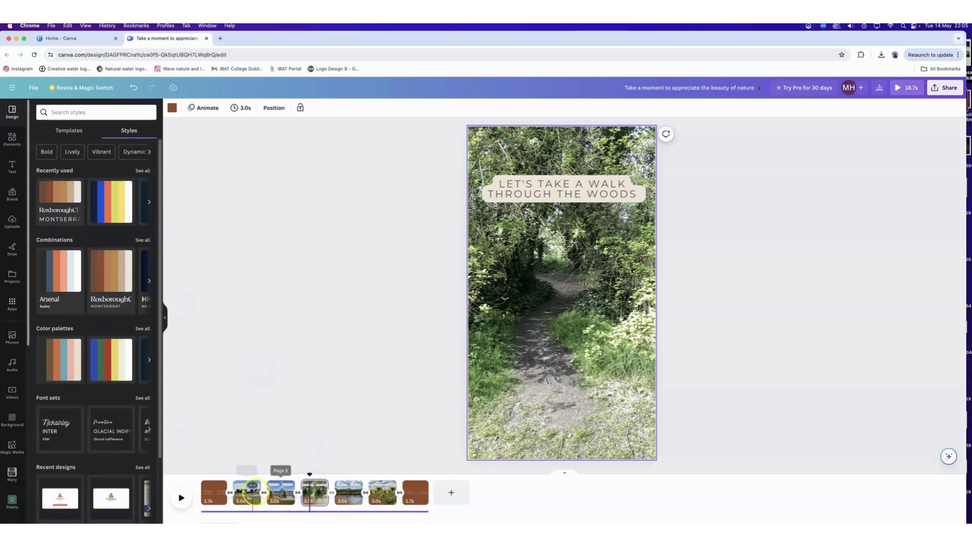
{"action": "left_click", "coordinate": [248, 491]}
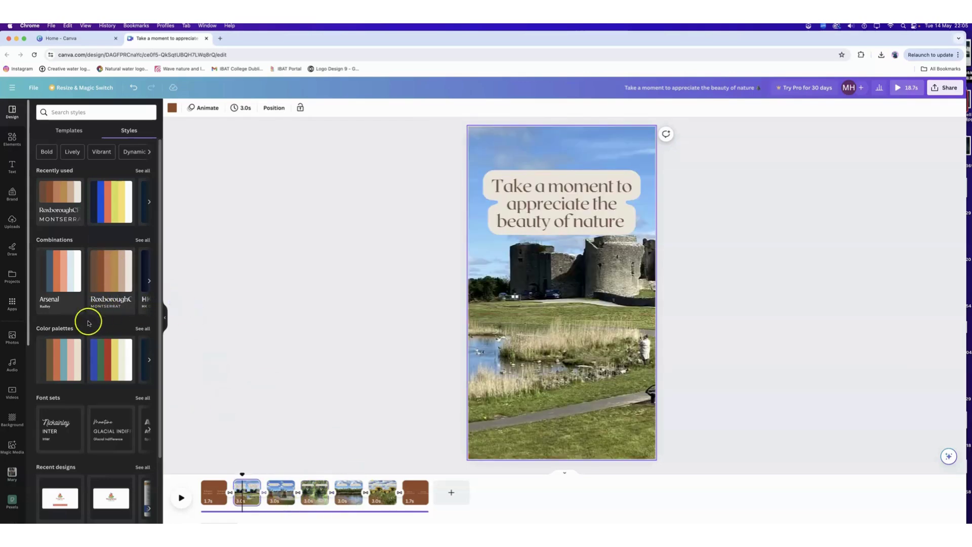
{"action": "left_click", "coordinate": [310, 492]}
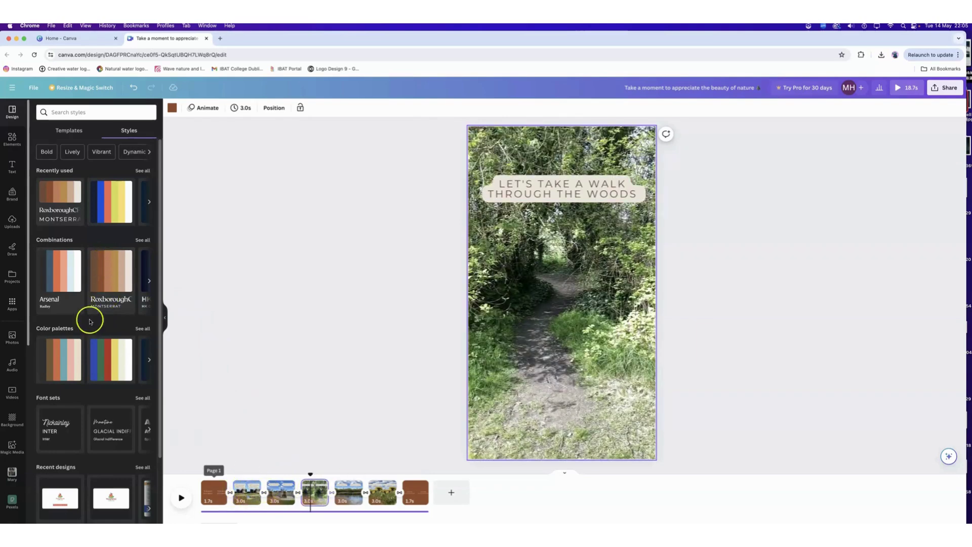
{"action": "left_click", "coordinate": [211, 496]}
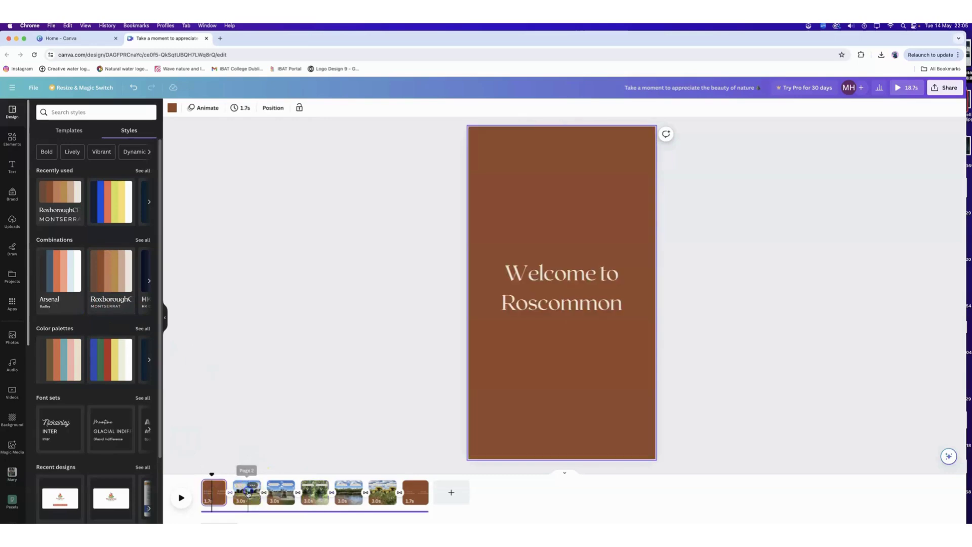
Change the font of the castle page's caption to Montserrat.
{"action": "left_click", "coordinate": [248, 493]}
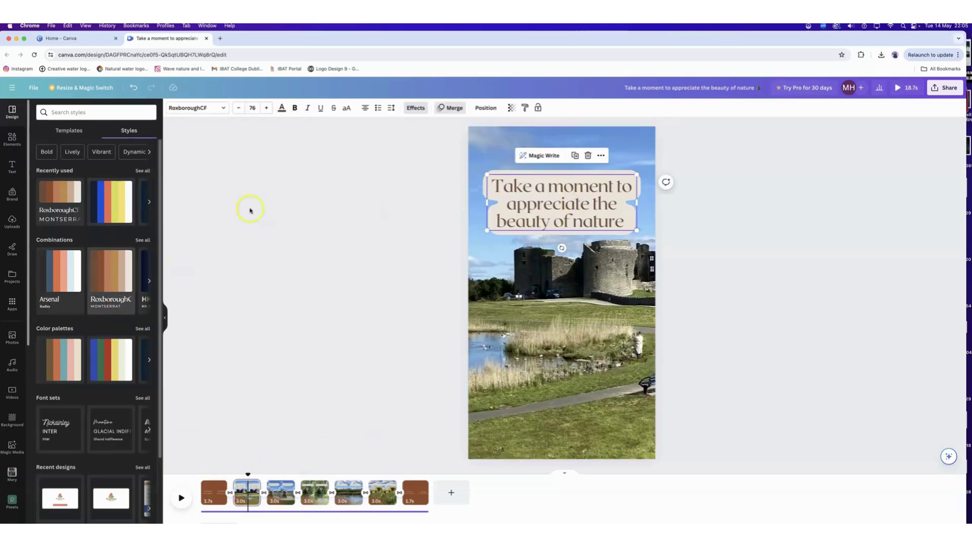
{"action": "left_click", "coordinate": [200, 107]}
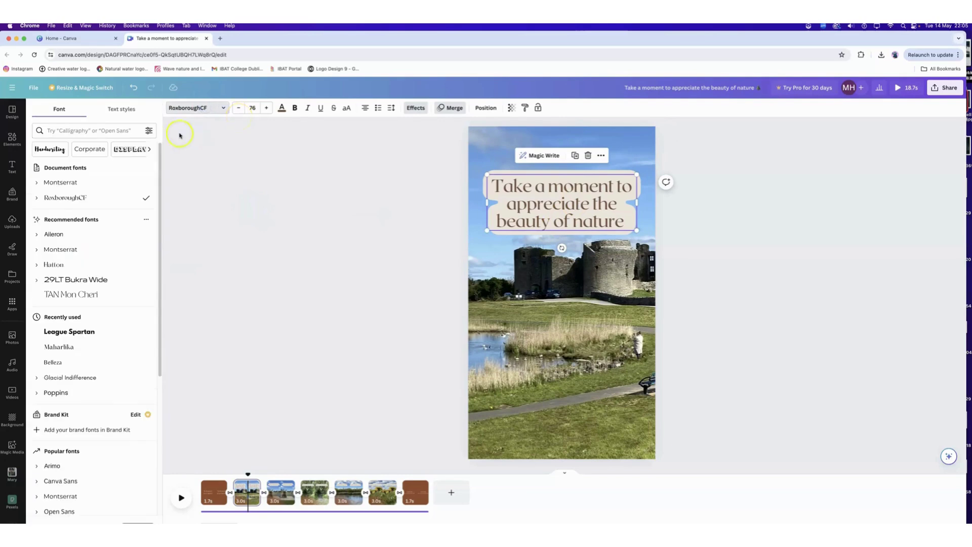
{"action": "left_click", "coordinate": [74, 180]}
{"action": "left_click", "coordinate": [253, 203]}
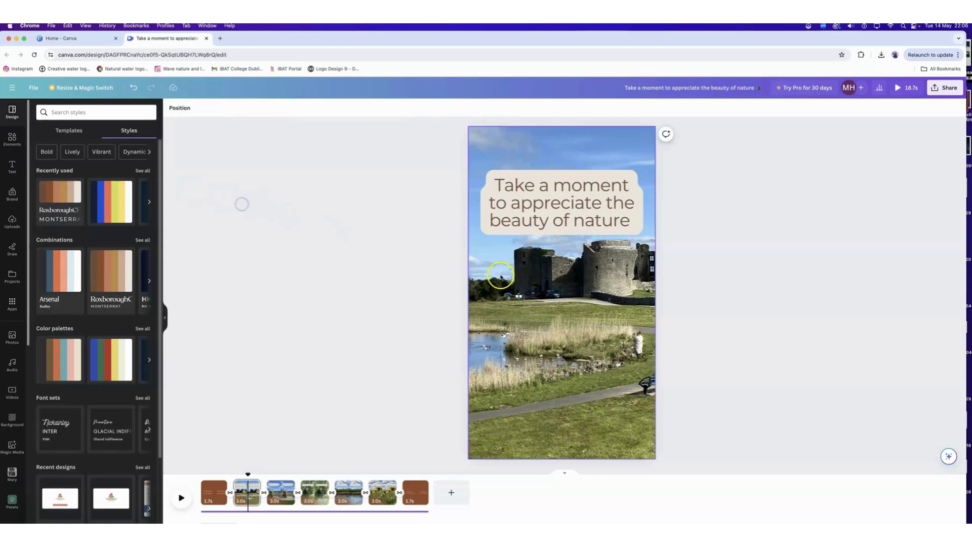
Shrink the castle page's caption to font size 55.4 and move it higher into the sky, centred on the page.
{"action": "left_click", "coordinate": [498, 229]}
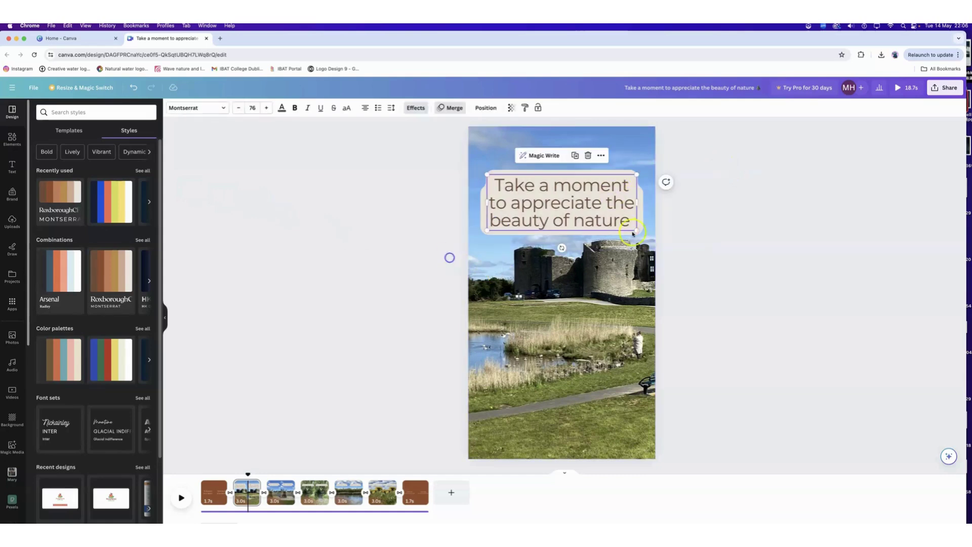
{"action": "left_click_drag", "start_coordinate": [633, 226], "coordinate": [591, 180]}
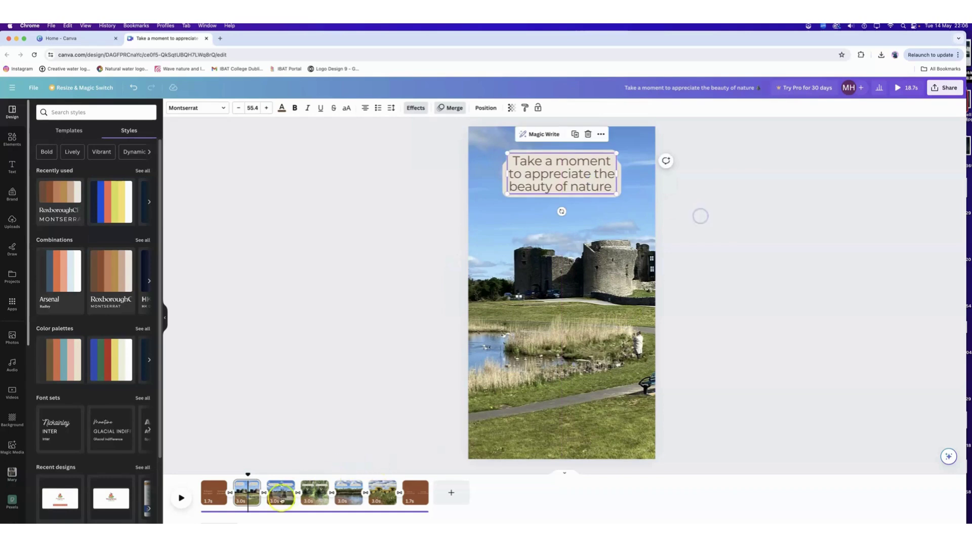
{"action": "left_click", "coordinate": [581, 271]}
{"action": "scroll", "coordinate": [682, 168], "scroll_direction": "down", "scroll_amount": 3}
{"action": "left_click", "coordinate": [682, 168]}
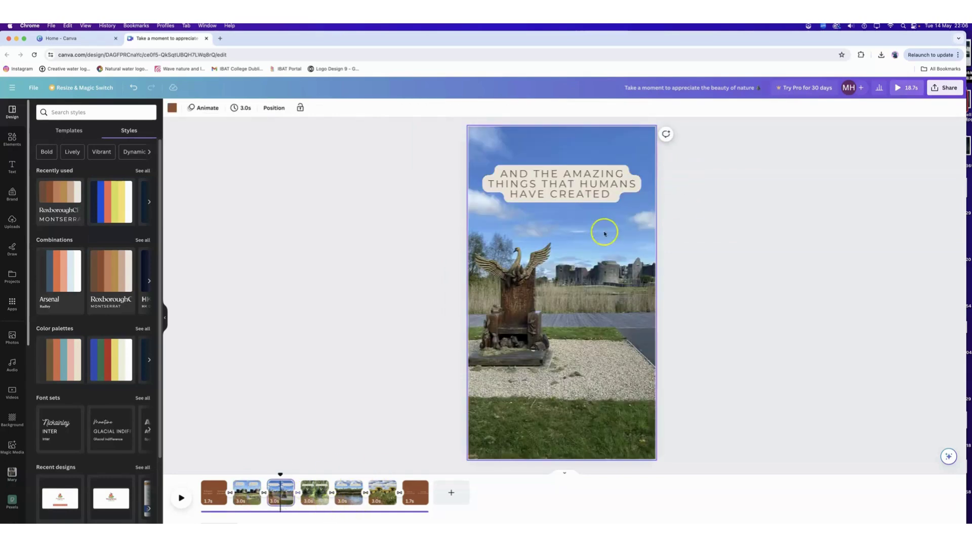
Move the captions on the throne, lake and dandelion pages higher, keeping them horizontally centred.
{"action": "left_click", "coordinate": [599, 201]}
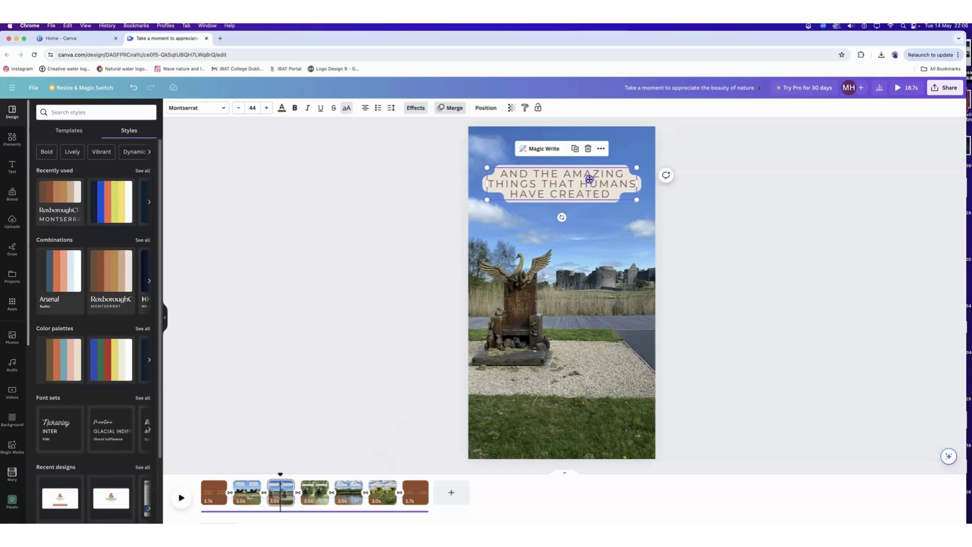
{"action": "left_click_drag", "start_coordinate": [589, 179], "coordinate": [589, 166]}
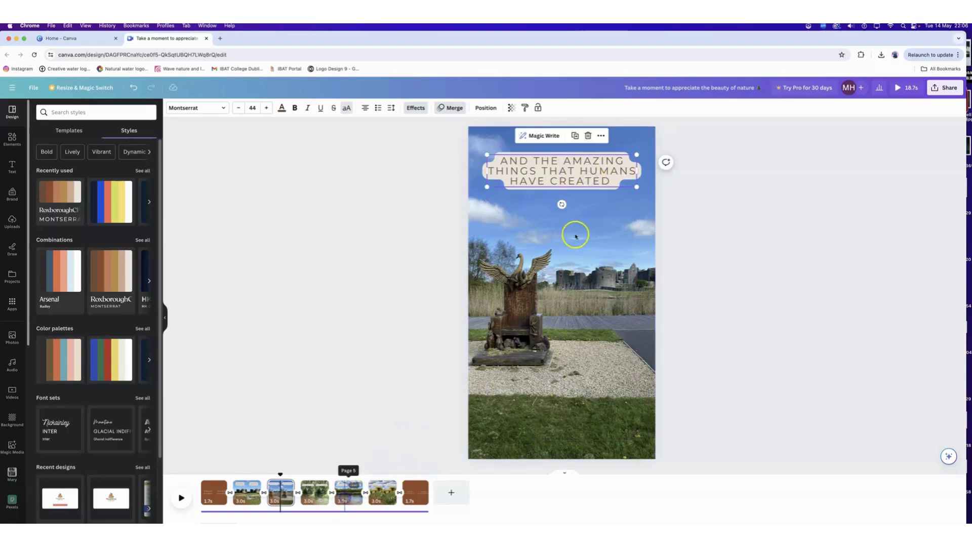
{"action": "left_click", "coordinate": [576, 184]}
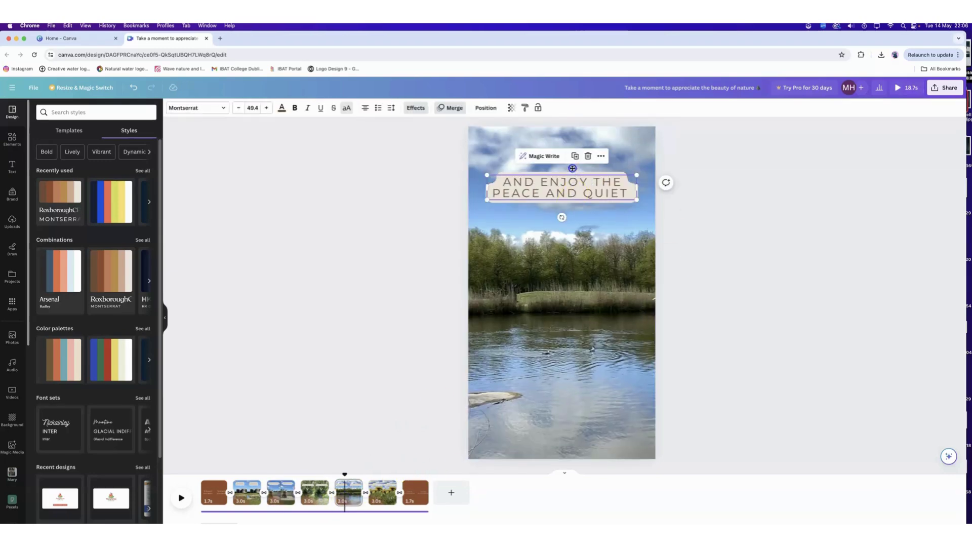
{"action": "left_click_drag", "start_coordinate": [571, 168], "coordinate": [576, 170]}
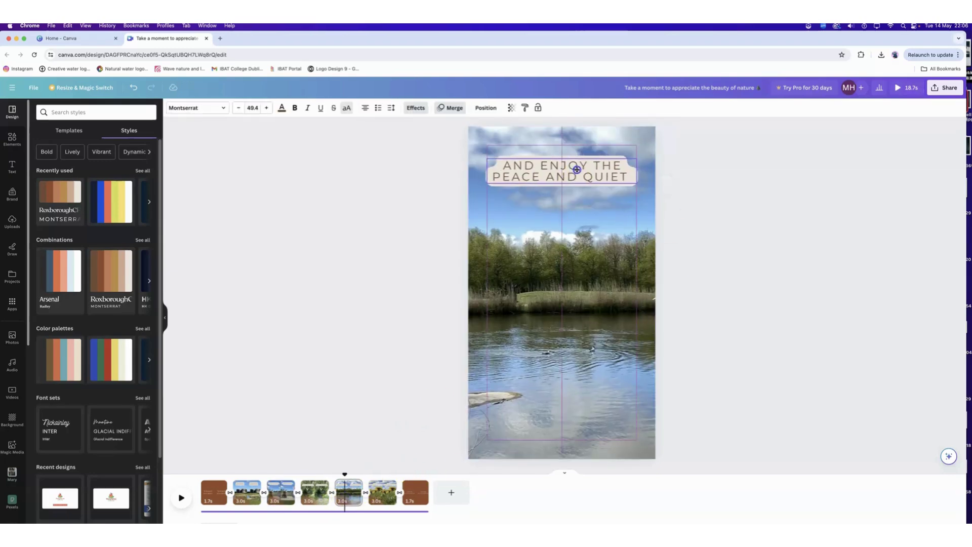
{"action": "left_click", "coordinate": [382, 492]}
{"action": "left_click", "coordinate": [580, 185]}
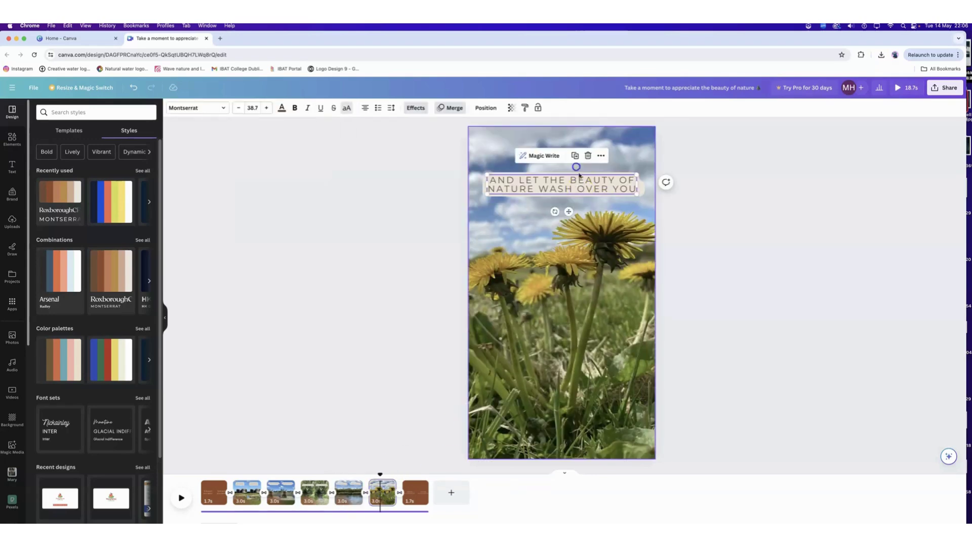
{"action": "left_click_drag", "start_coordinate": [580, 185], "coordinate": [580, 171]}
Open the MP4 video download options for all pages and check the charge for the premium music track.
{"action": "left_click", "coordinate": [943, 89]}
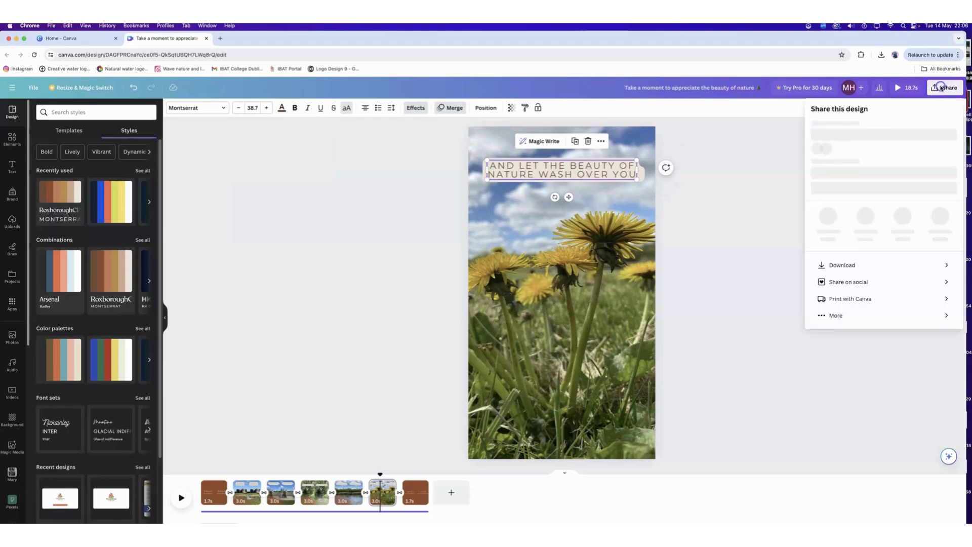
{"action": "left_click", "coordinate": [864, 277]}
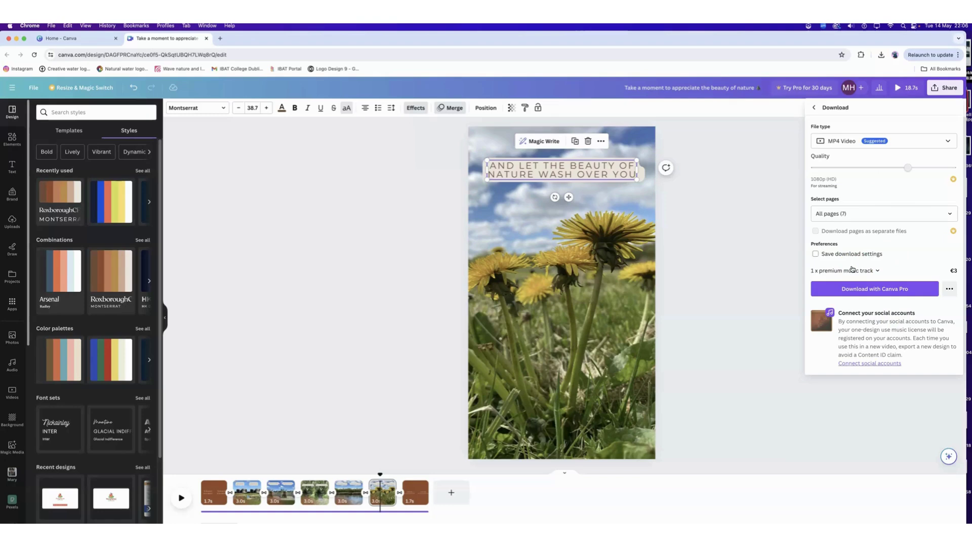
{"action": "left_click", "coordinate": [901, 292]}
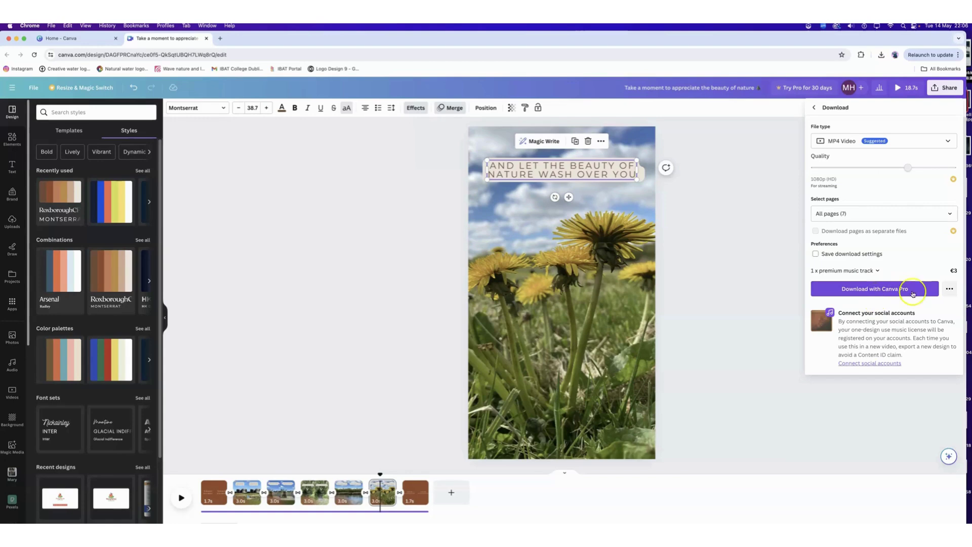
{"action": "left_click", "coordinate": [898, 292]}
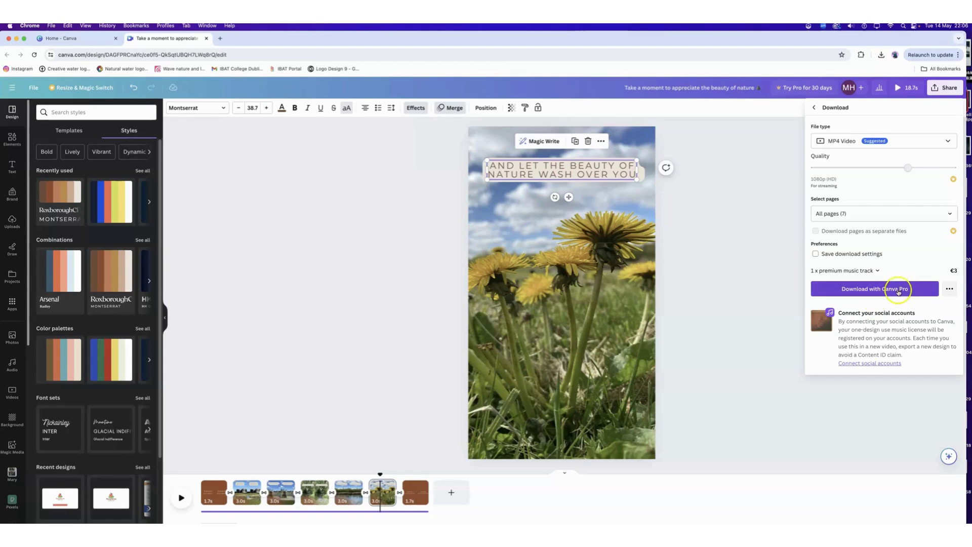
Open the Pixabay website in a new browser tab.
{"action": "left_click", "coordinate": [221, 40]}
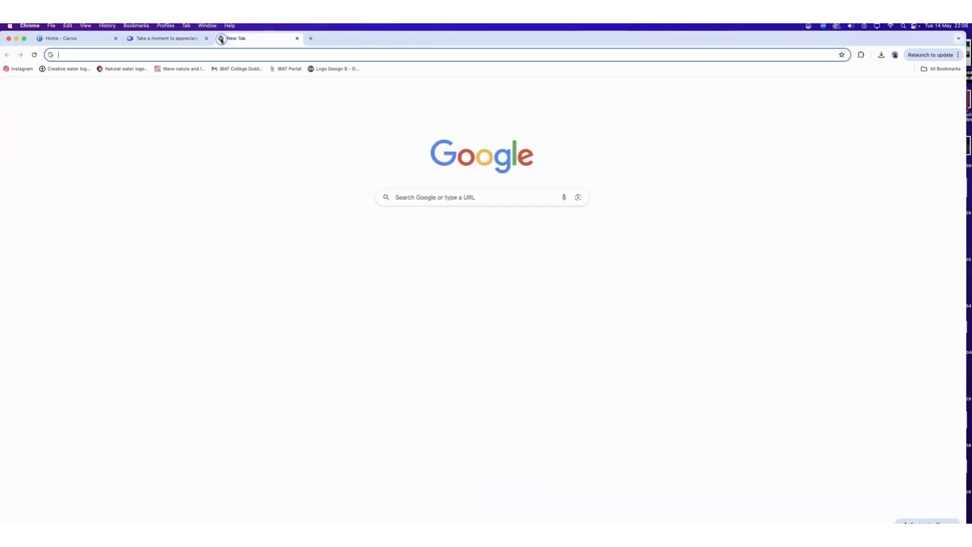
{"action": "type", "text": "pix"}
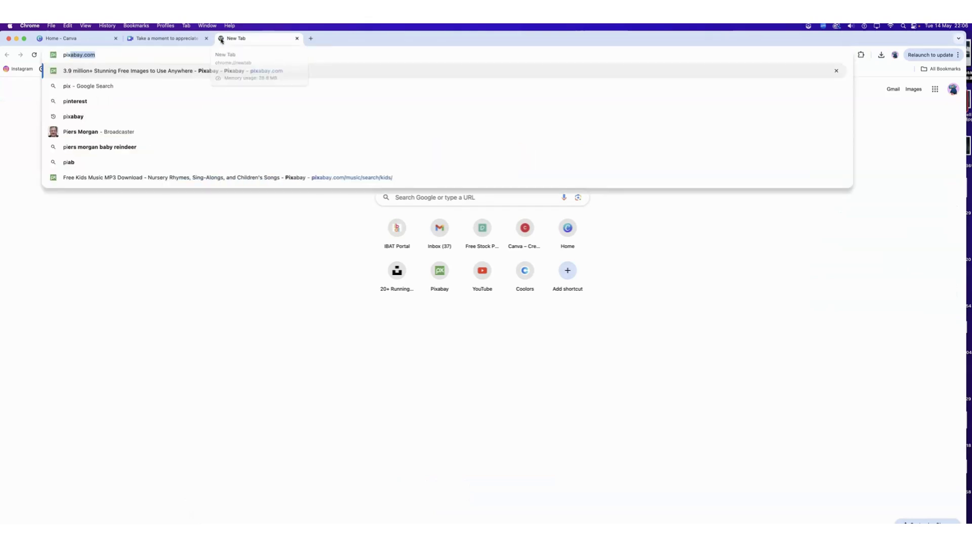
{"action": "type", "text": "abay"}
{"action": "key", "text": "Return"}
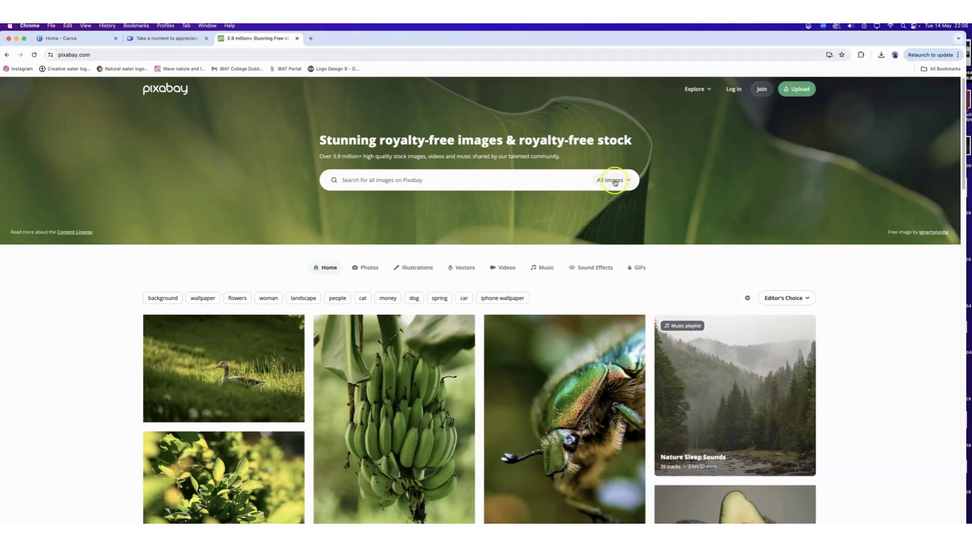
Limit the Pixabay search to music and search for "calm".
{"action": "left_click", "coordinate": [608, 180]}
{"action": "left_click", "coordinate": [593, 286]}
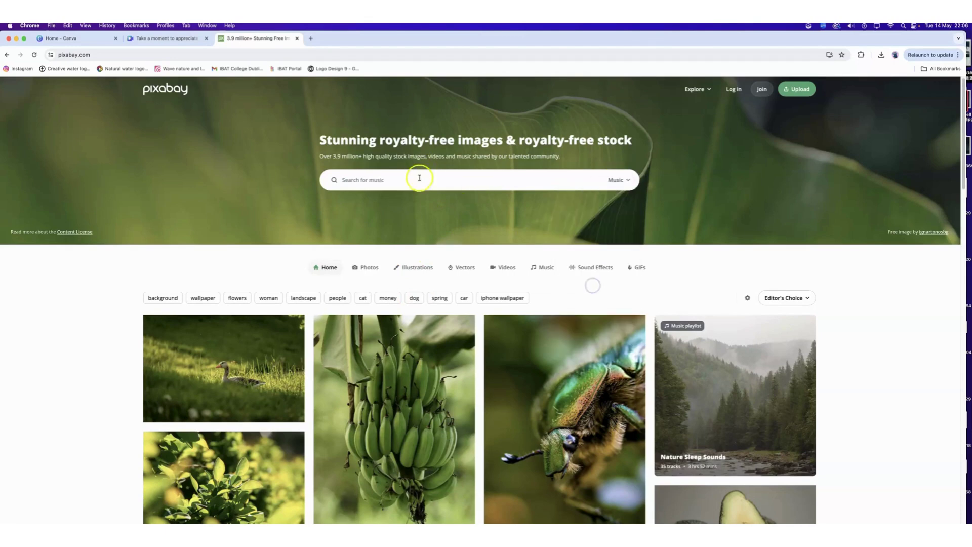
{"action": "left_click", "coordinate": [485, 182]}
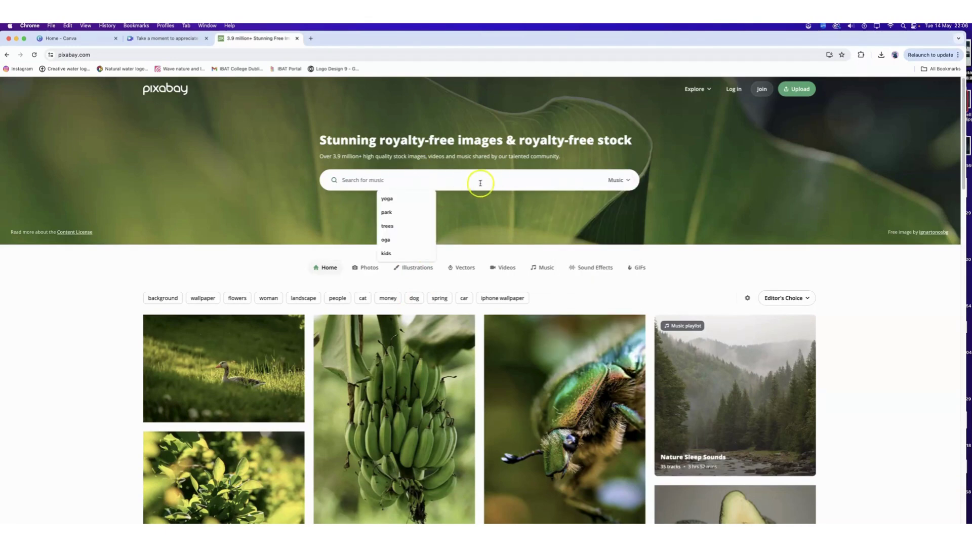
{"action": "type", "text": "calm"}
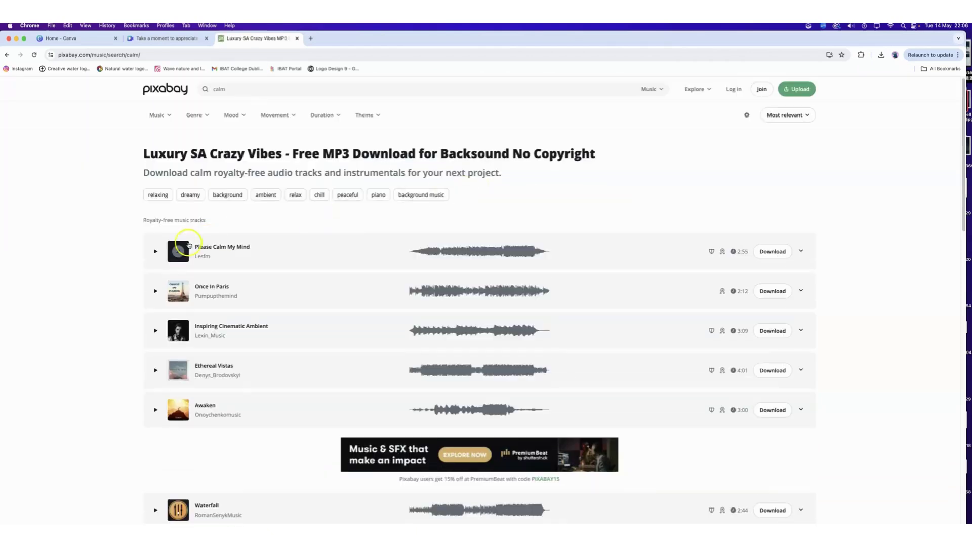
Preview the track "Inspiring Cinematic Ambient" in the music results and download it.
{"action": "left_click", "coordinate": [156, 292]}
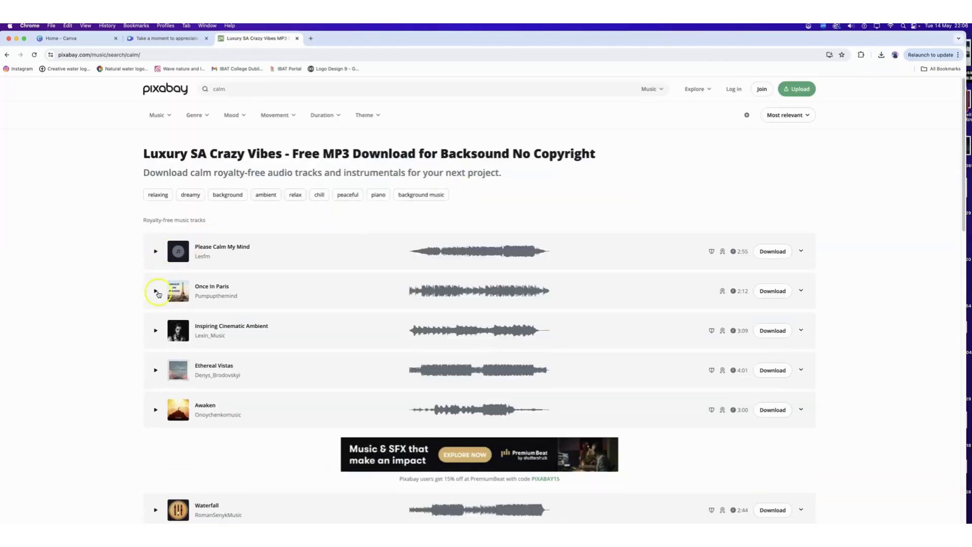
{"action": "left_click", "coordinate": [156, 331]}
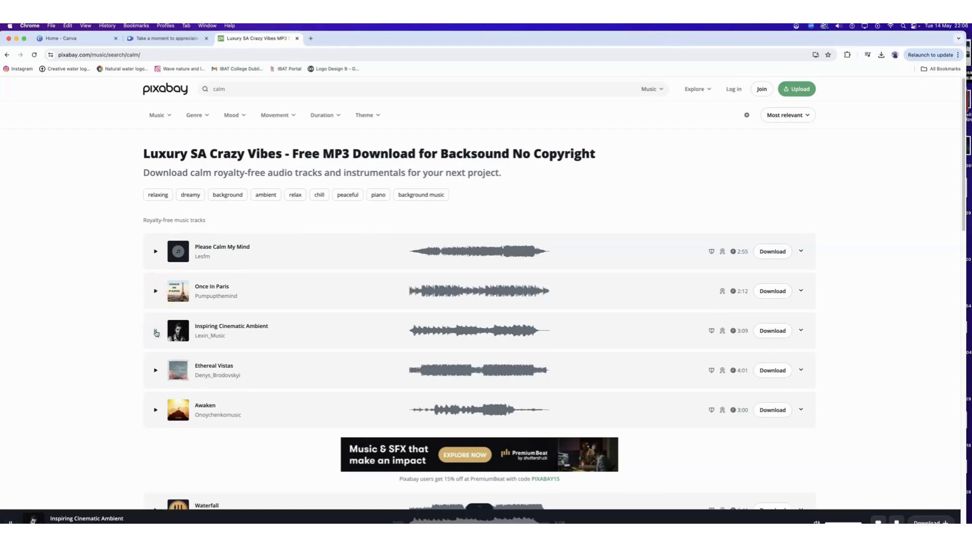
{"action": "left_click", "coordinate": [156, 331]}
{"action": "left_click", "coordinate": [773, 331]}
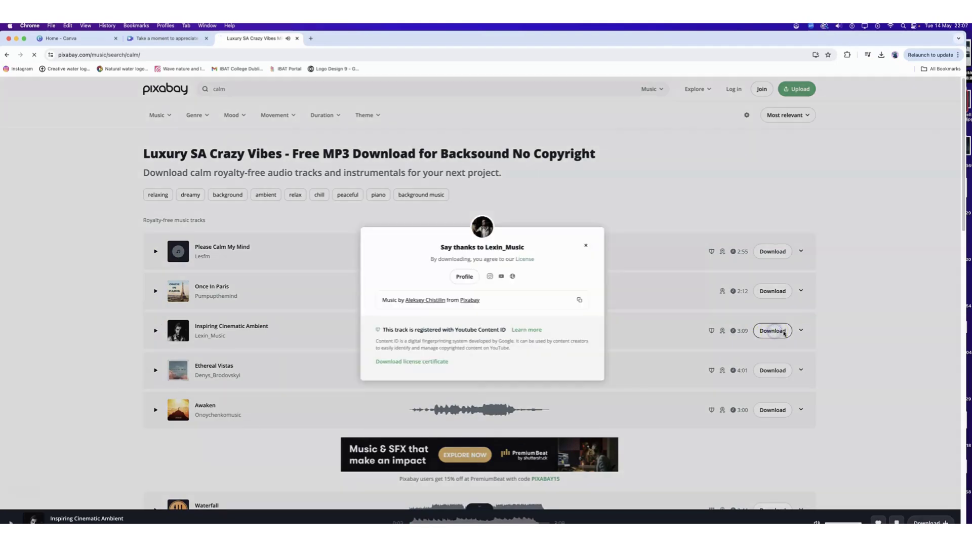
Return to the Canva reel design and delete the premium music track from the timeline.
{"action": "left_click", "coordinate": [126, 39]}
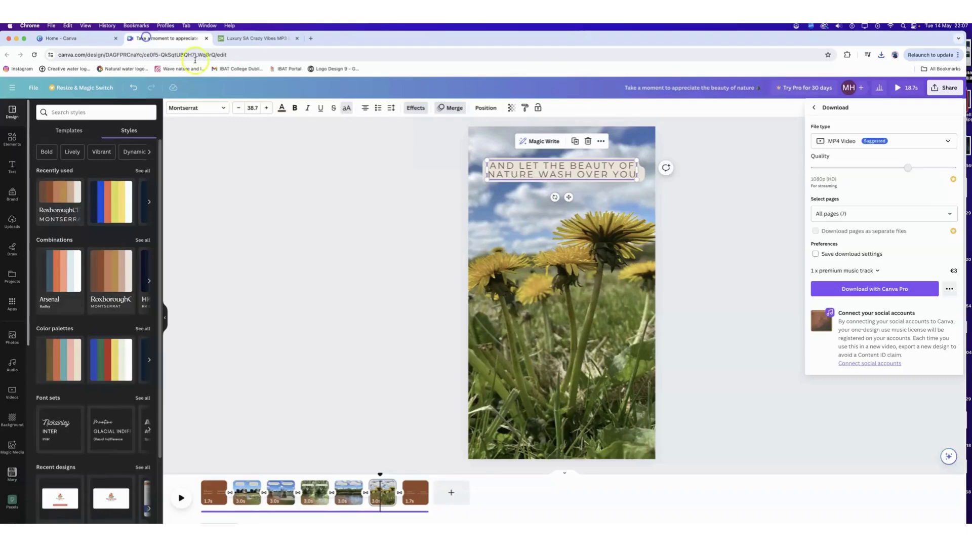
{"action": "left_click", "coordinate": [271, 511]}
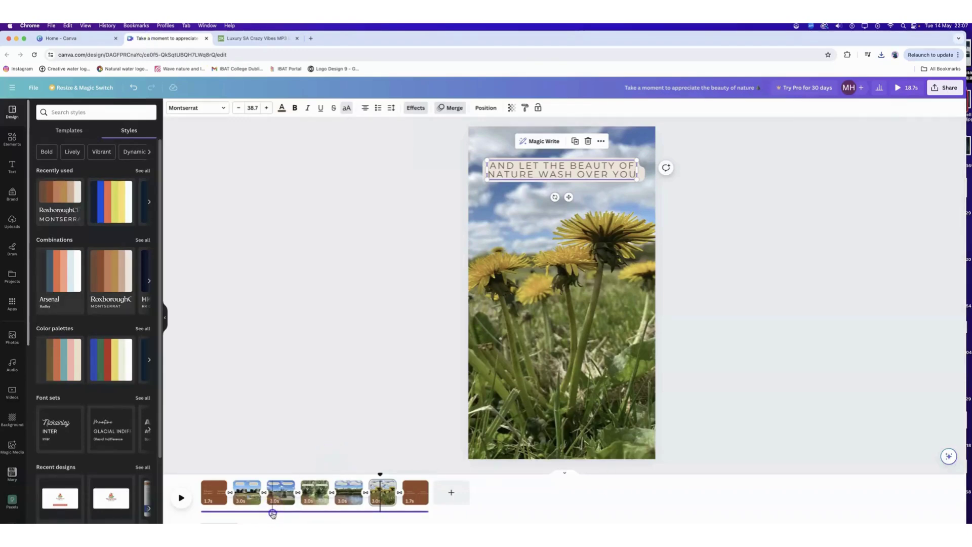
{"action": "left_click", "coordinate": [265, 507]}
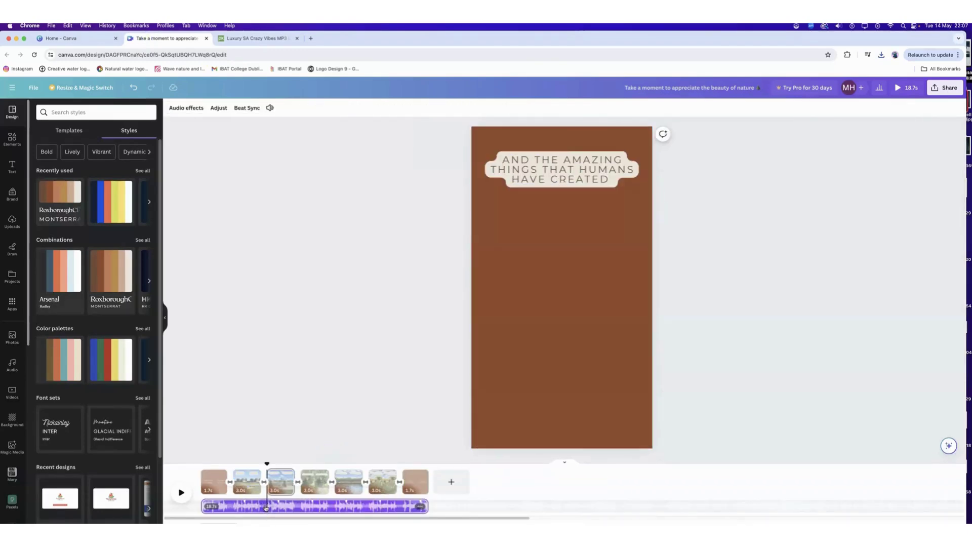
{"action": "left_click", "coordinate": [378, 509]}
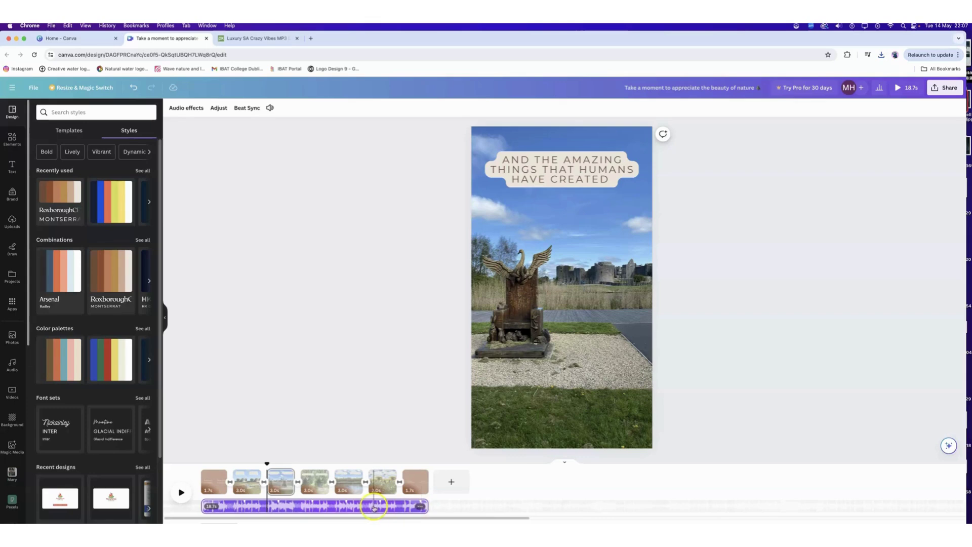
{"action": "left_click", "coordinate": [420, 509]}
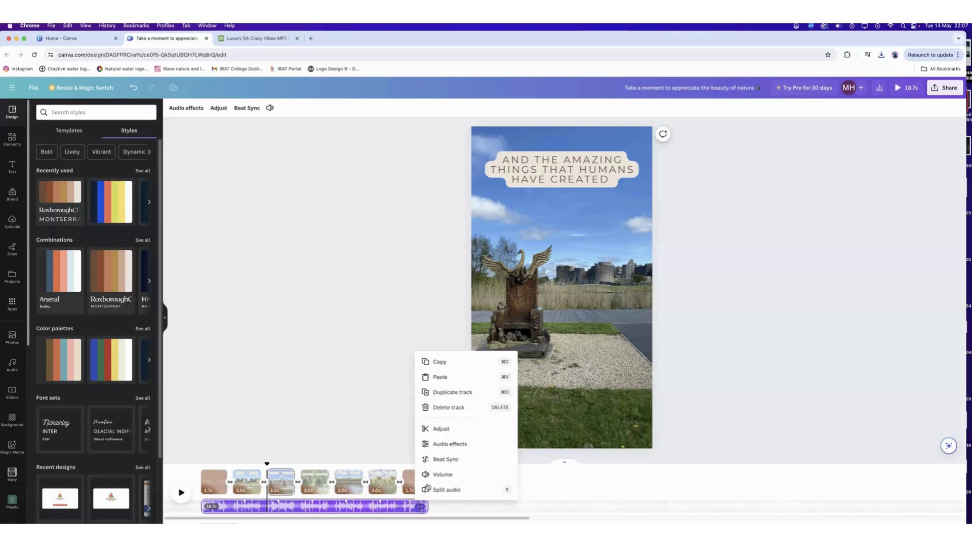
{"action": "left_click", "coordinate": [460, 406]}
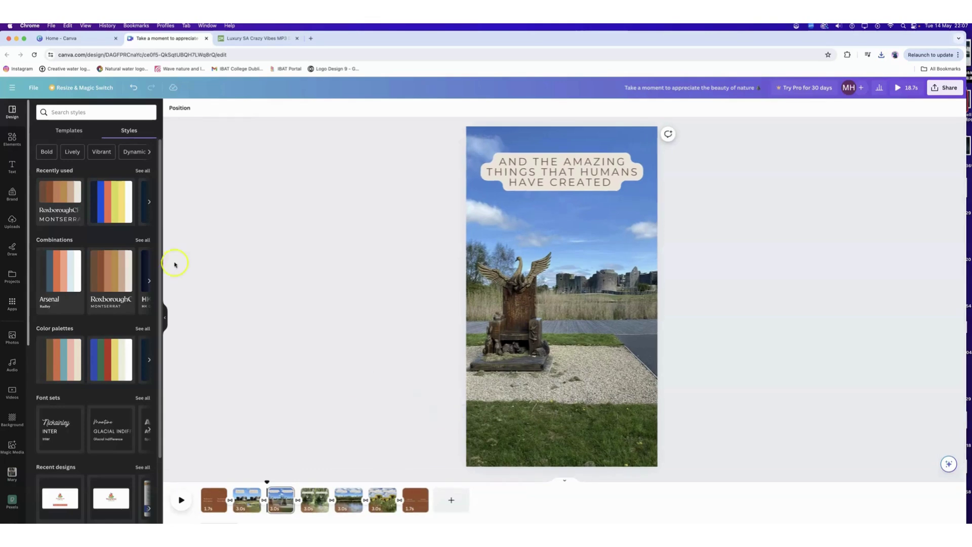
Upload the file inspiring-cinematic-ambient-116199.mp3 from the Downloads folder to the design's uploads.
{"action": "left_click", "coordinate": [11, 221]}
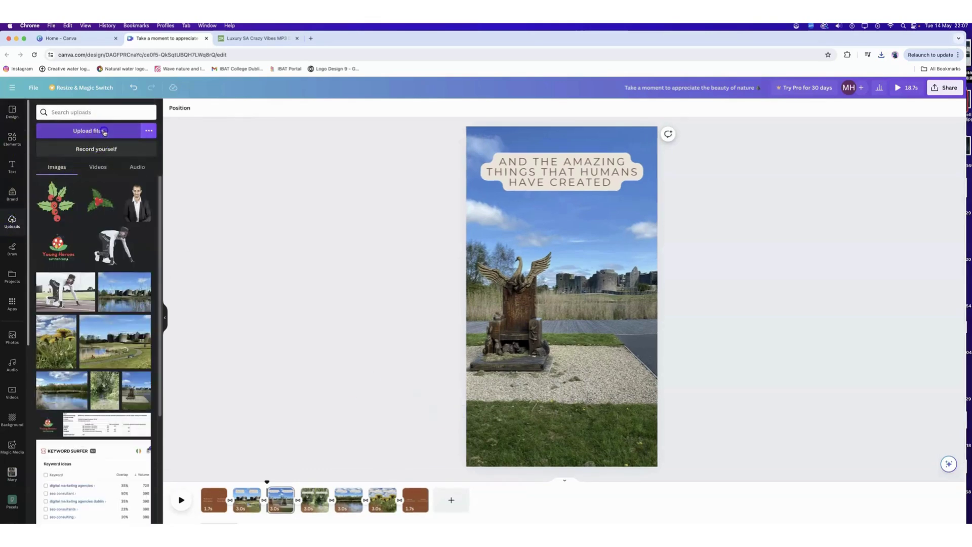
{"action": "left_click", "coordinate": [117, 140]}
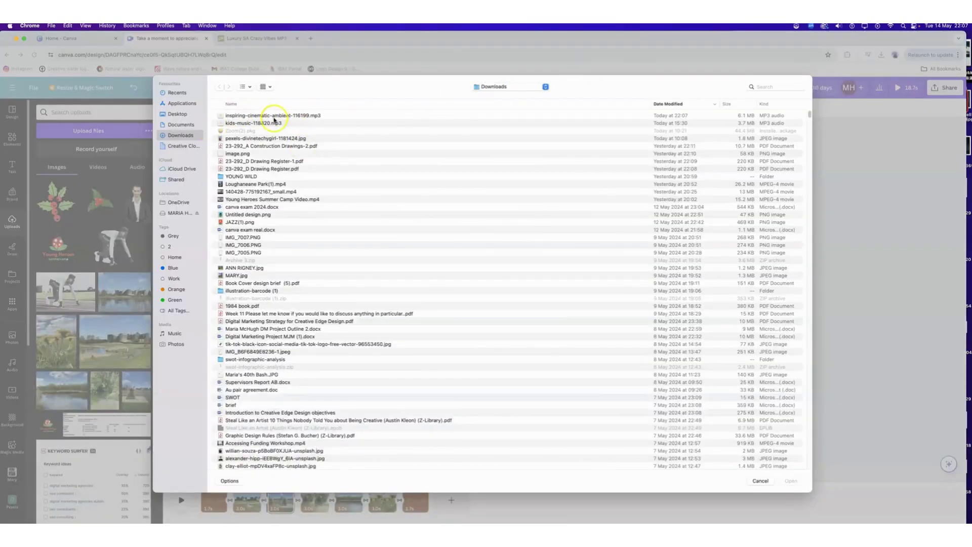
{"action": "double_click", "coordinate": [274, 115]}
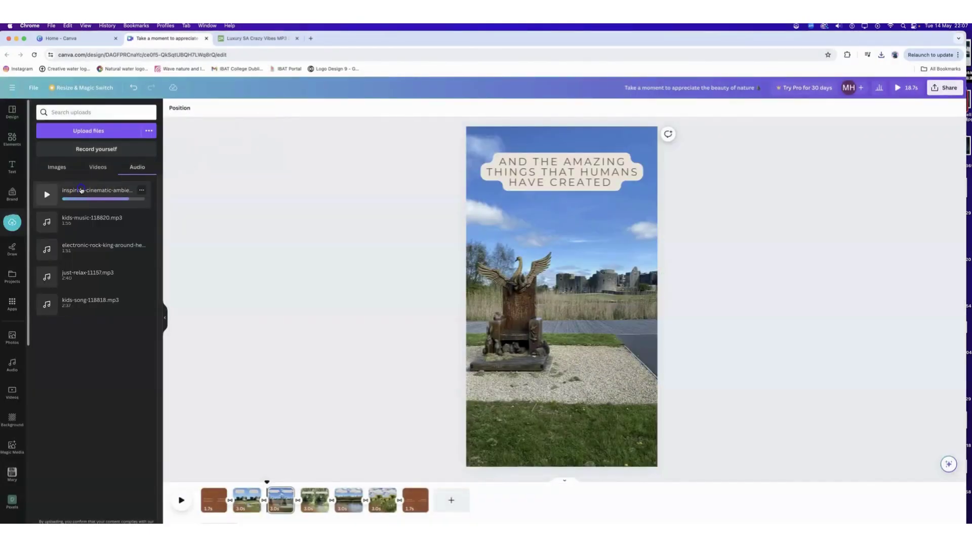
Add the uploaded inspiring-cinematic-ambient track to the timeline and extend its start back to the beginning of the first page.
{"action": "left_click", "coordinate": [81, 190]}
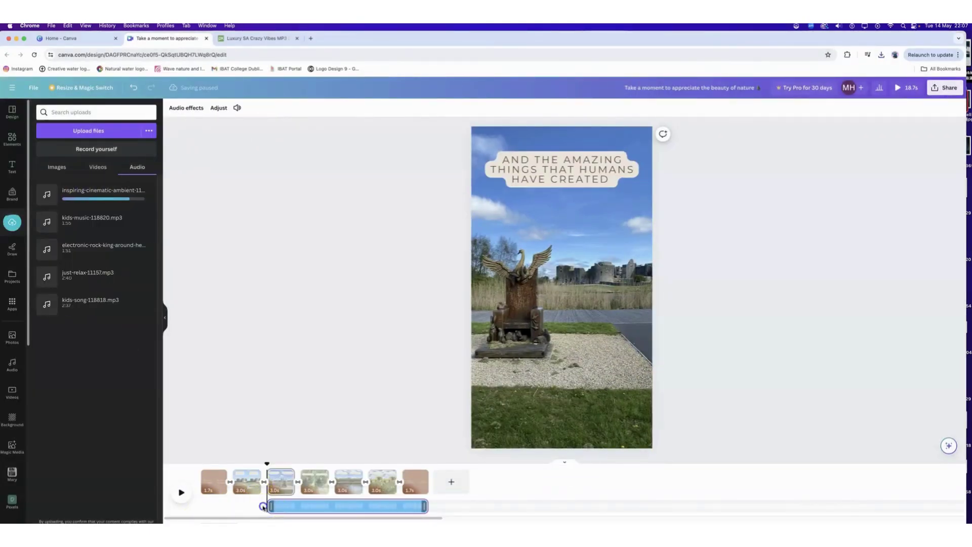
{"action": "left_click_drag", "start_coordinate": [262, 506], "coordinate": [194, 505]}
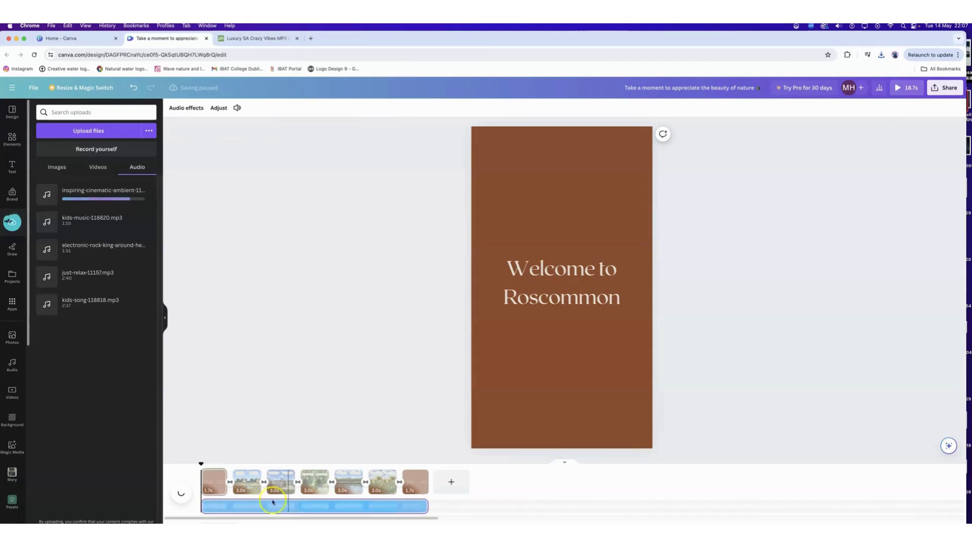
{"action": "left_click", "coordinate": [208, 506]}
Give the audio track a 2.0 s fade in and a 2.2 s fade out, and preview the reel from the first page.
{"action": "left_click", "coordinate": [267, 505]}
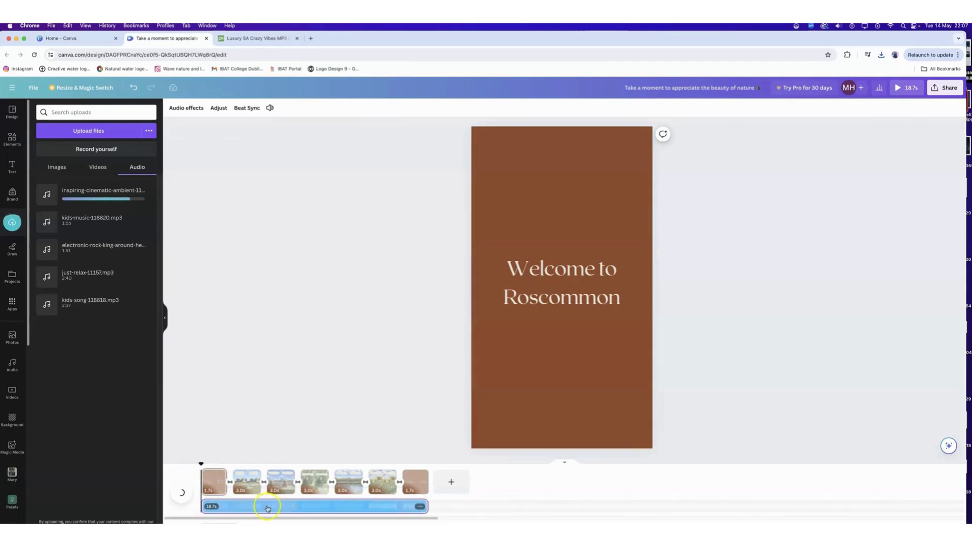
{"action": "left_click", "coordinate": [187, 108]}
{"action": "left_click_drag", "start_coordinate": [32, 139], "coordinate": [77, 169]}
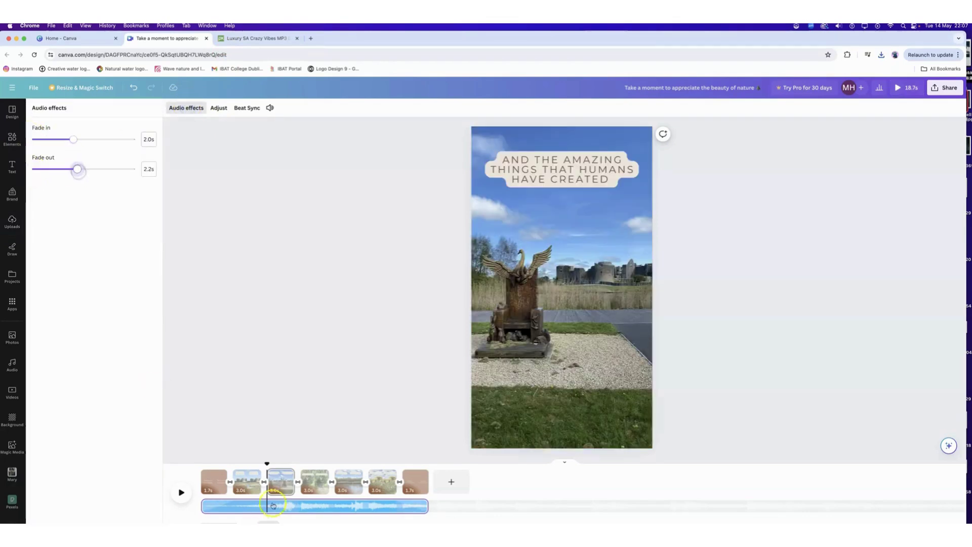
{"action": "left_click", "coordinate": [214, 481]}
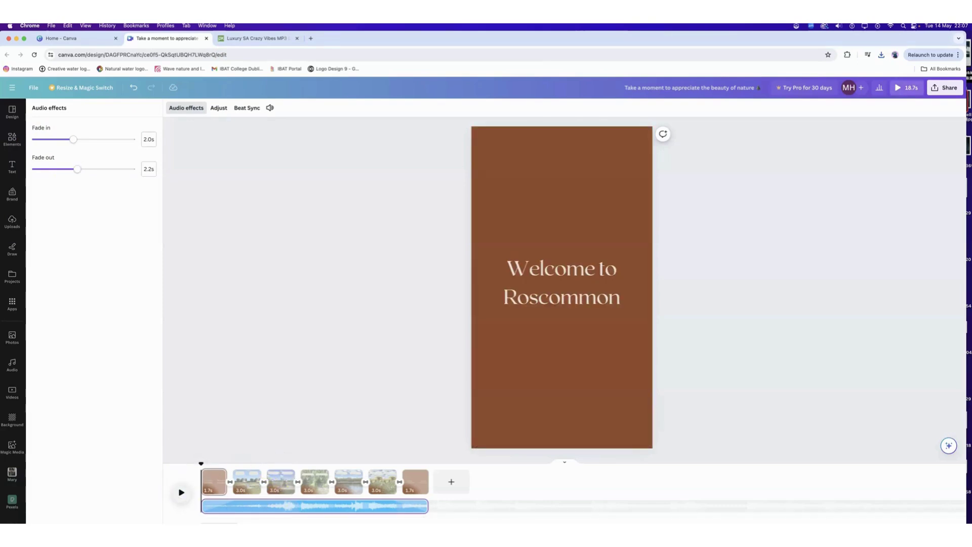
{"action": "left_click", "coordinate": [182, 492]}
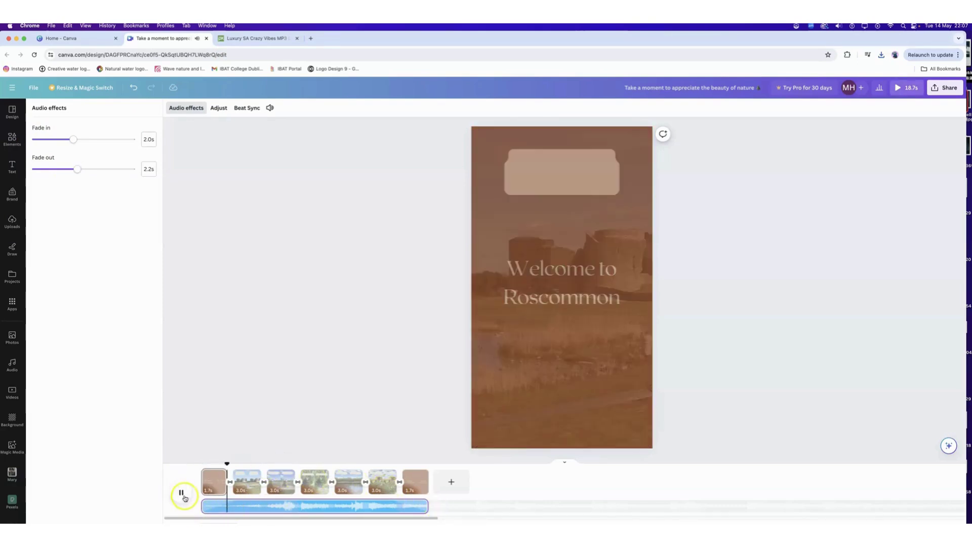
Download all 7 pages of the reel as an MP4 video.
{"action": "left_click", "coordinate": [944, 87]}
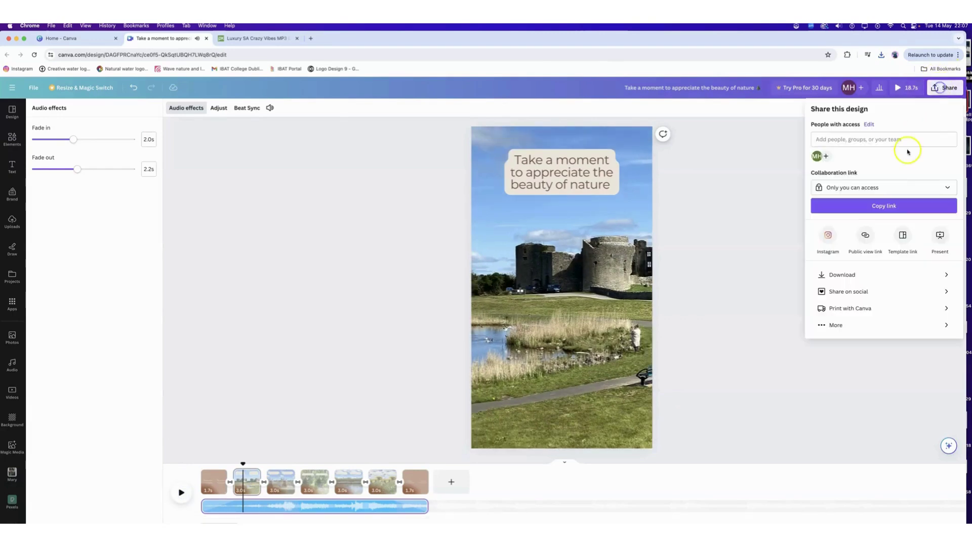
{"action": "left_click", "coordinate": [856, 275]}
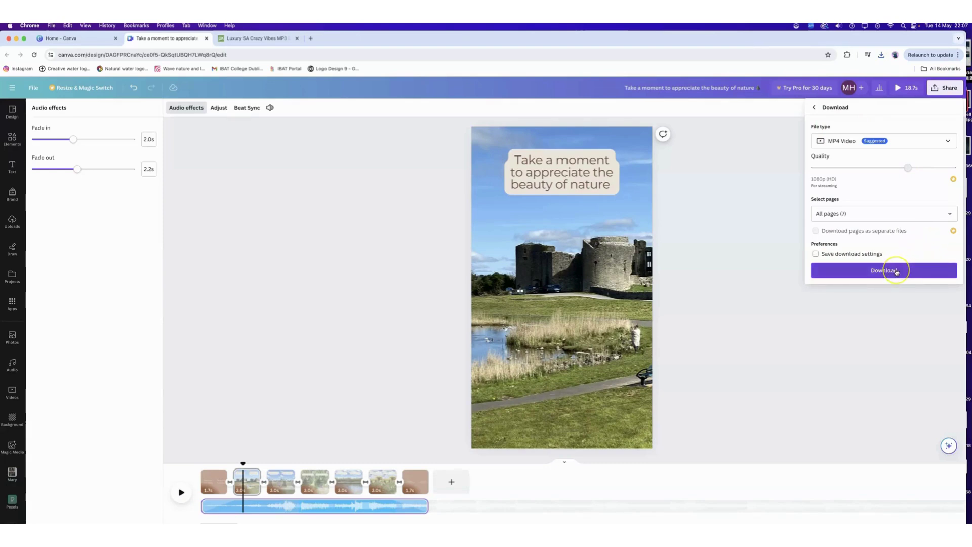
{"action": "left_click", "coordinate": [896, 272]}
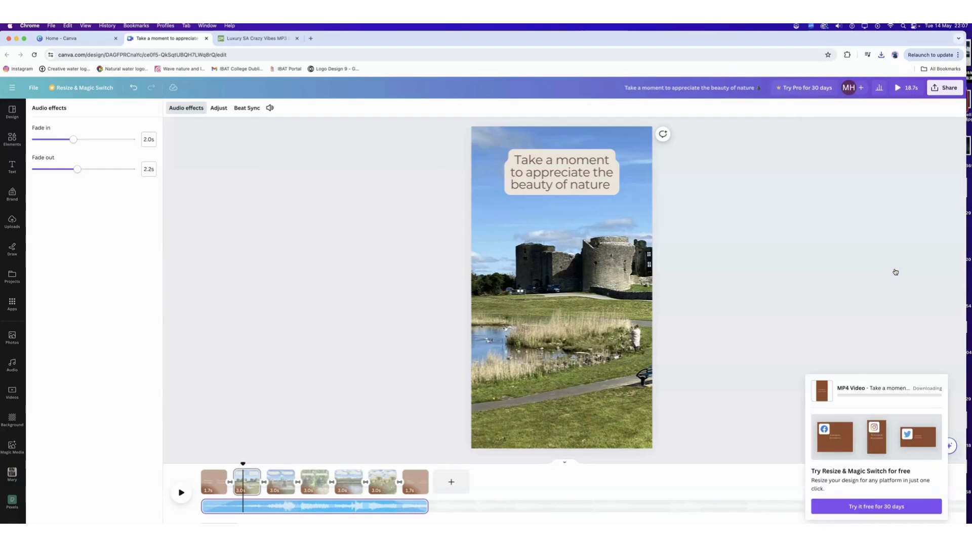